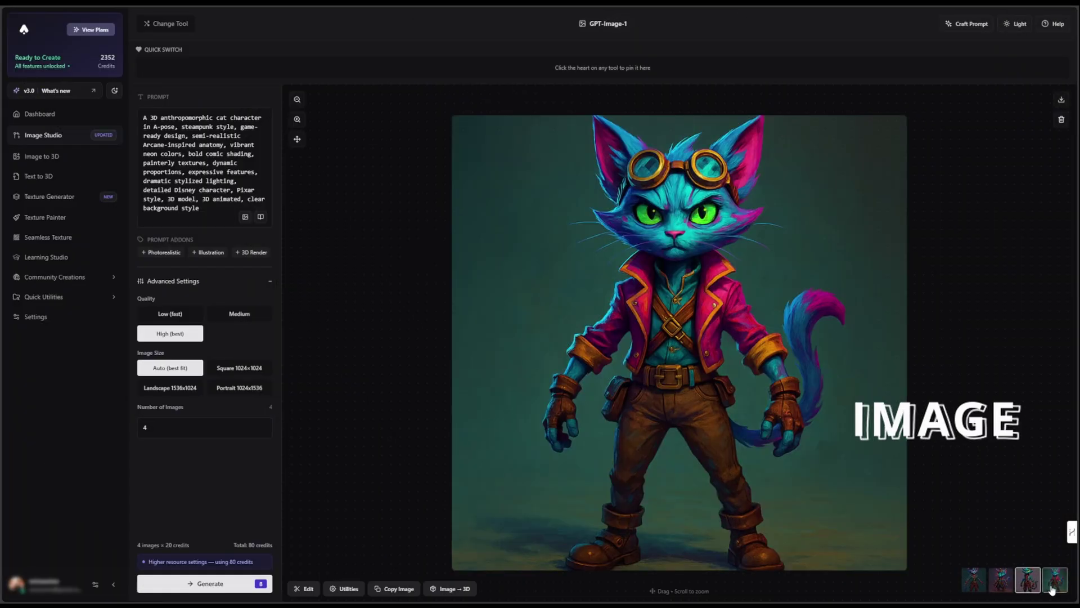
Bring up Image Studio's gallery of Flux, Flux Pro, ImageGen 3 and GPT-Image-1 model cards.
left_click(1054, 581)
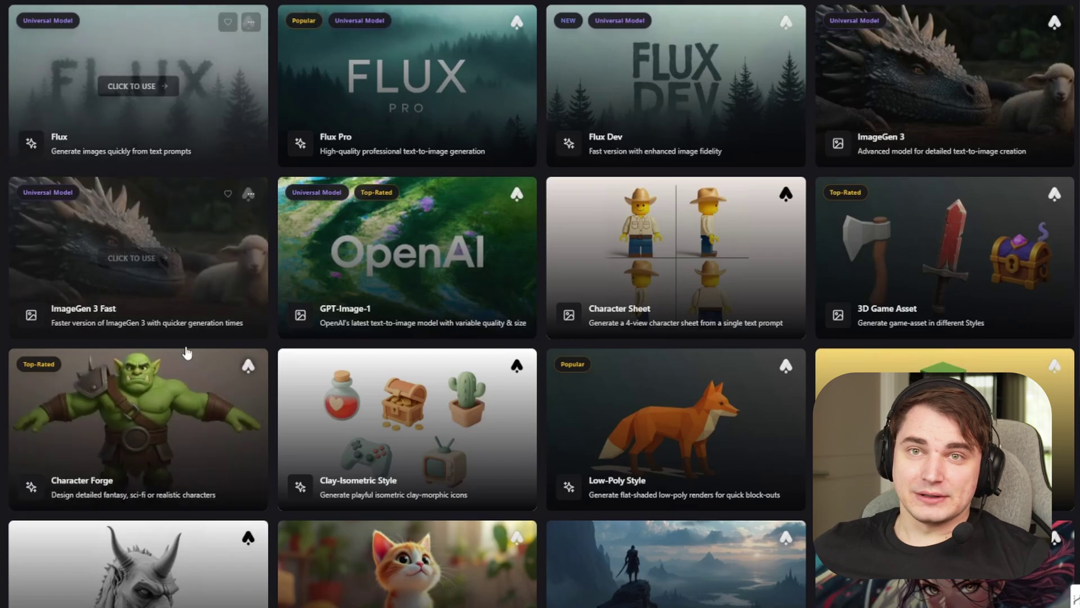
scroll(152, 315, "down", 4)
scroll(188, 343, "down", 3)
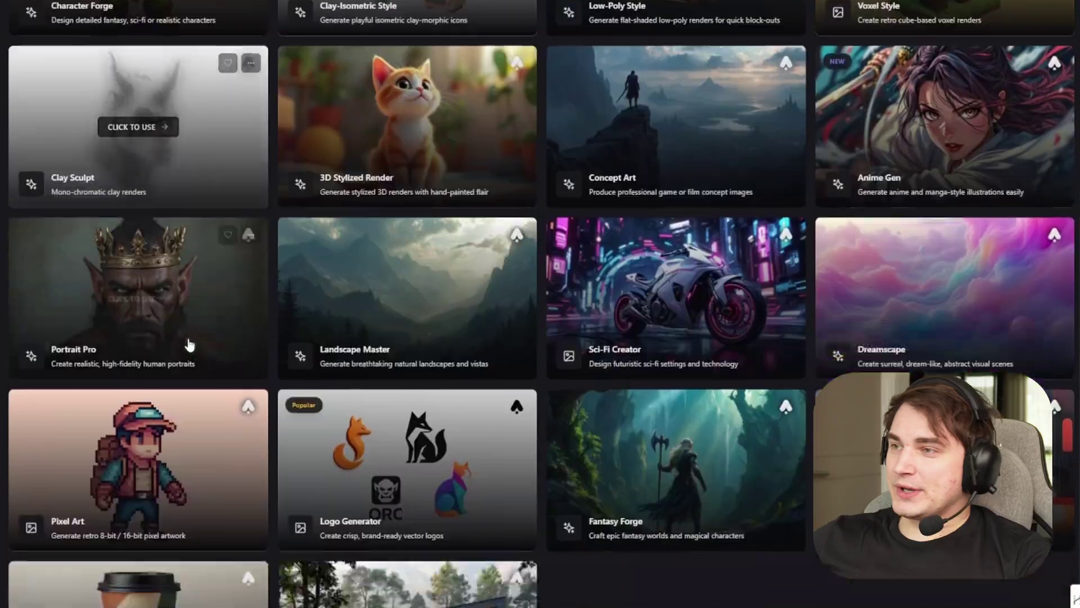
scroll(188, 342, "up", 6)
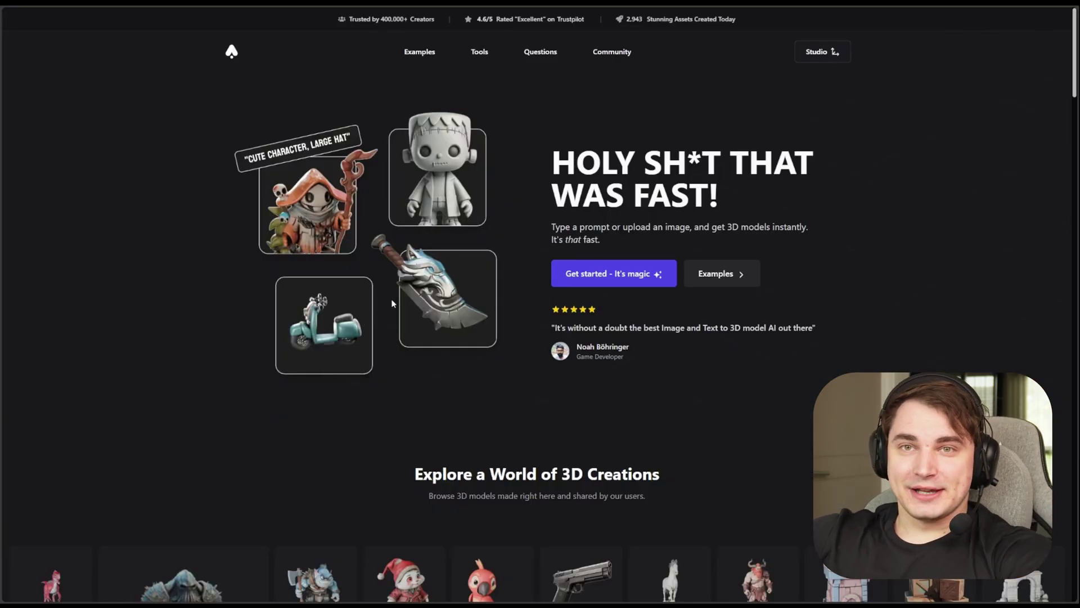
scroll(386, 307, "down", 15)
scroll(386, 307, "down", 8)
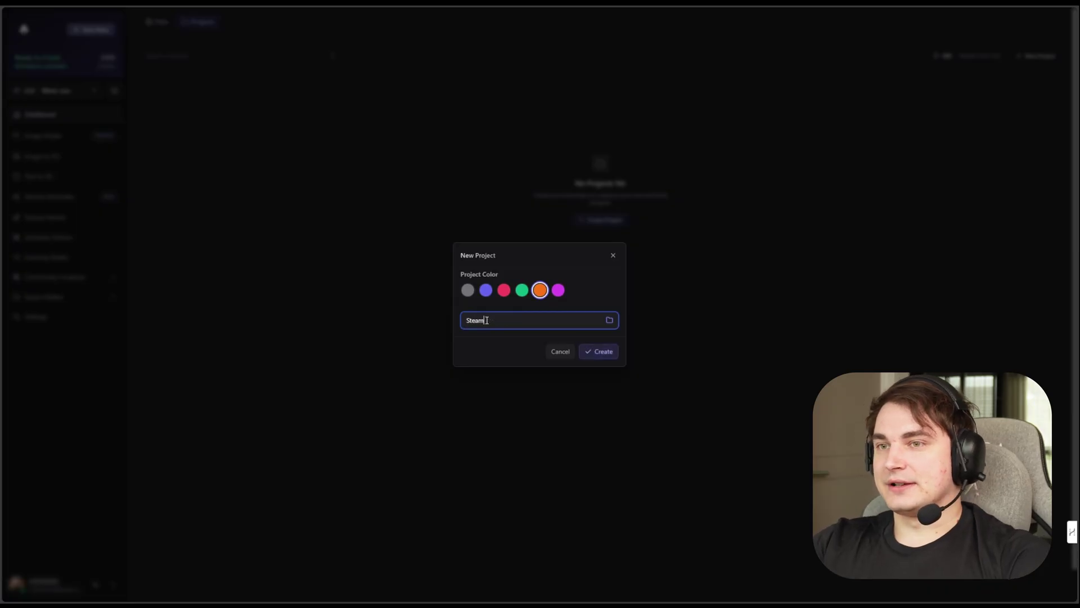
Create the orange 'Steampunk cat' project and return to Image Studio's model gallery.
type("t")
key("Return")
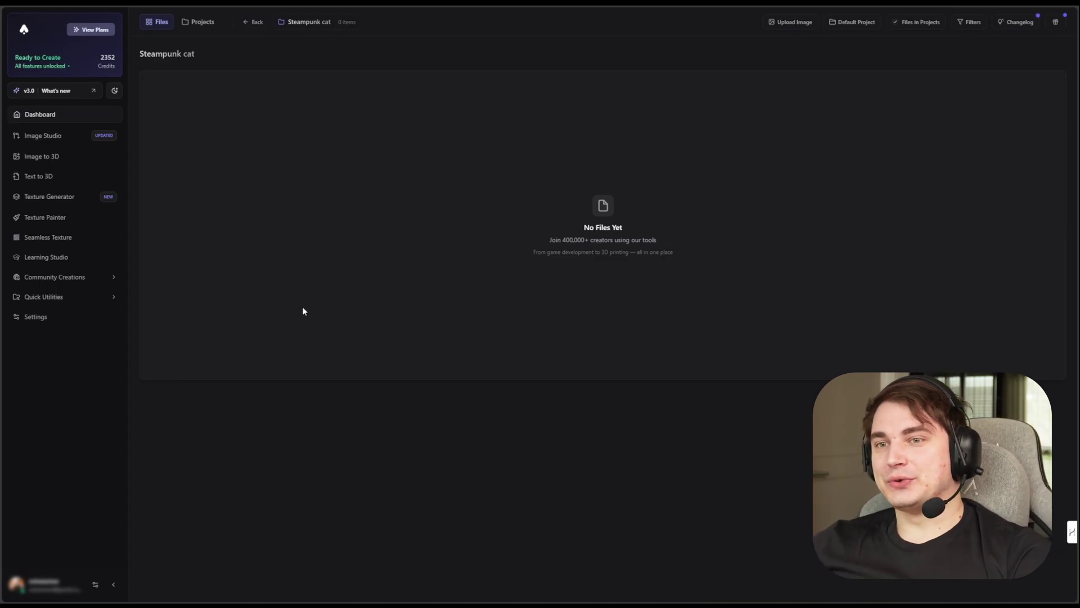
left_click(67, 154)
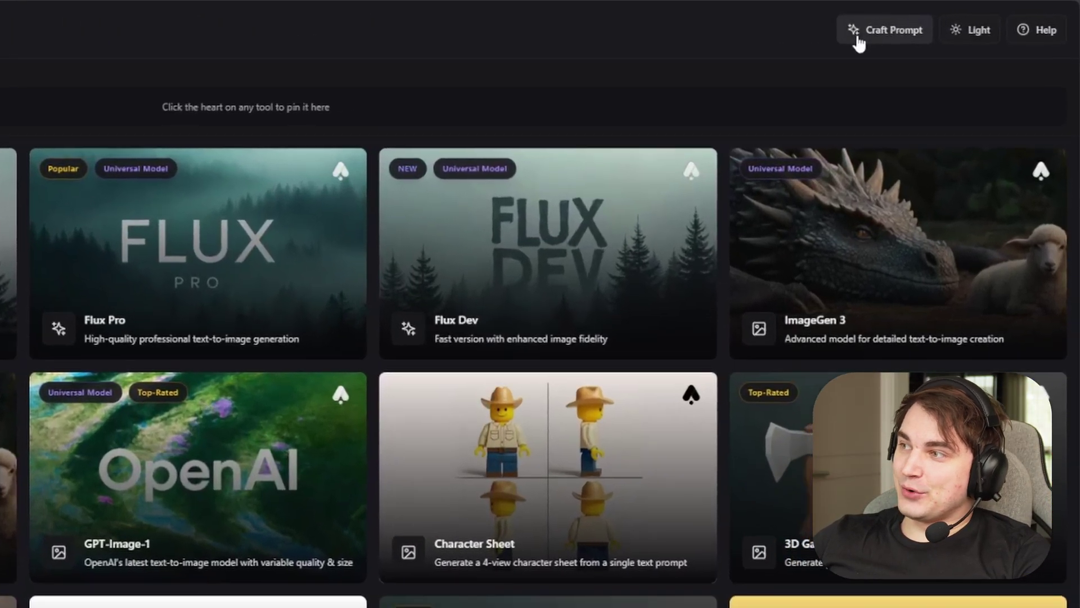
Paste the steampunk cat description as the Prompt Crafter's original prompt.
left_click(888, 42)
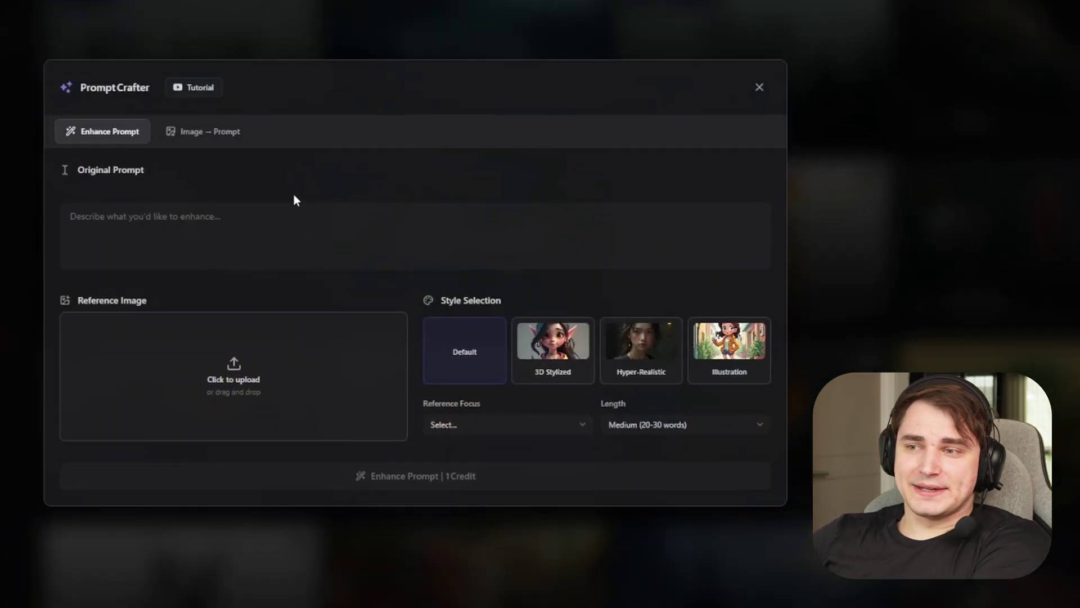
left_click(170, 235)
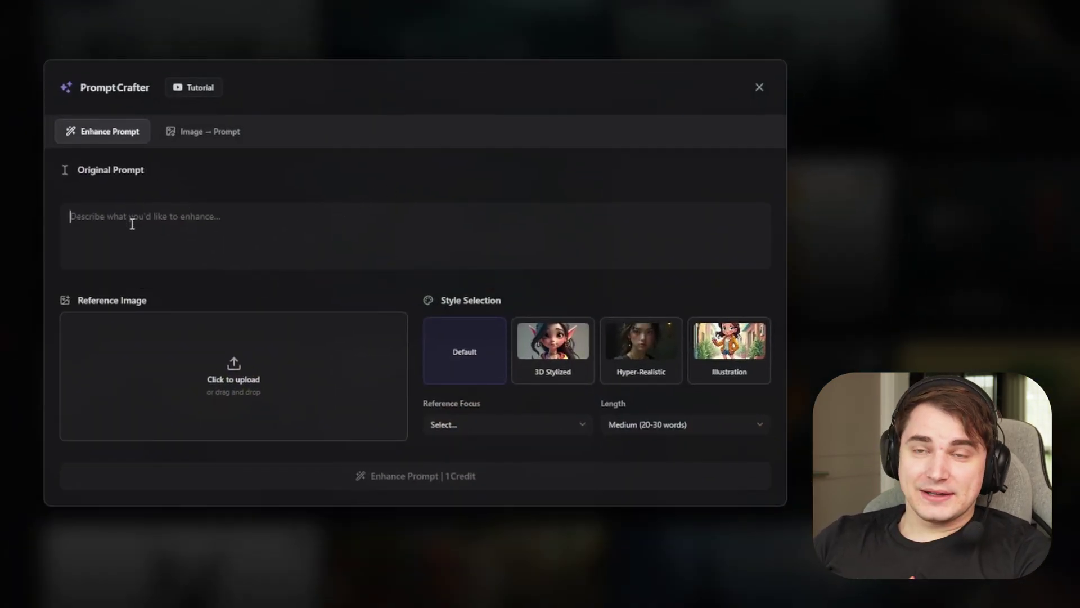
type("A 3D anthropomorphic cat character in A-pose, steampunk style, game-ready 3D character, transparent background, full size")
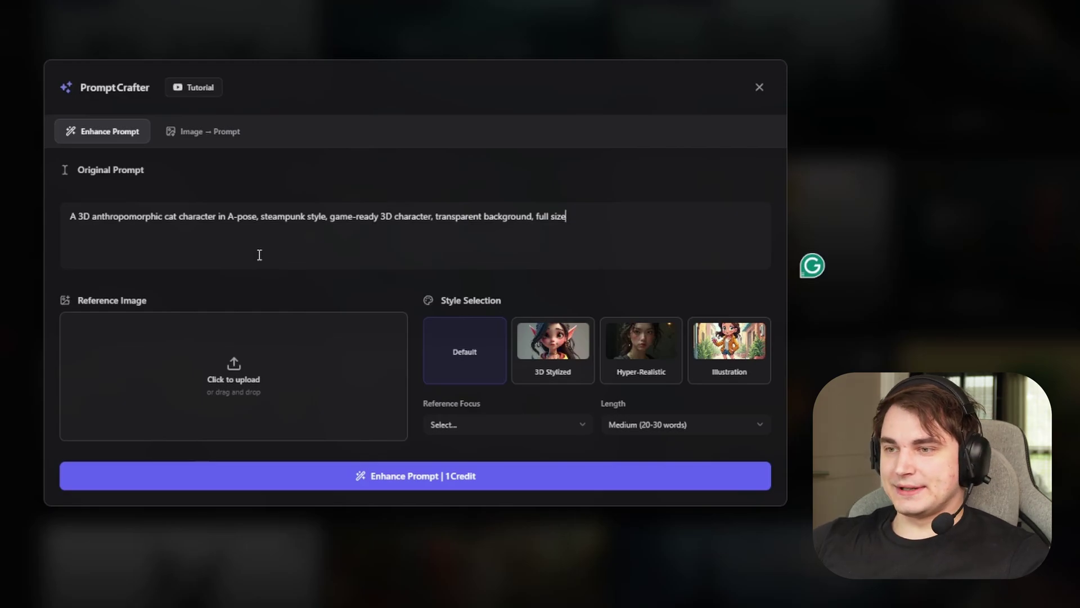
Add the three-character reference image with Character Style focus and generate the enhanced prompt.
left_click_drag(259, 255, 234, 378)
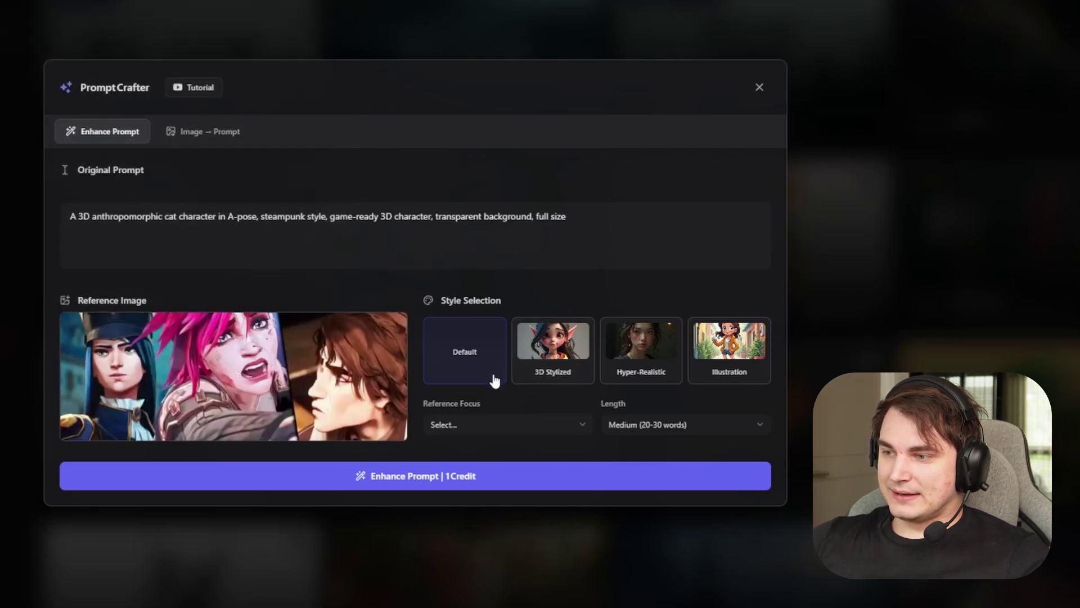
left_click(487, 424)
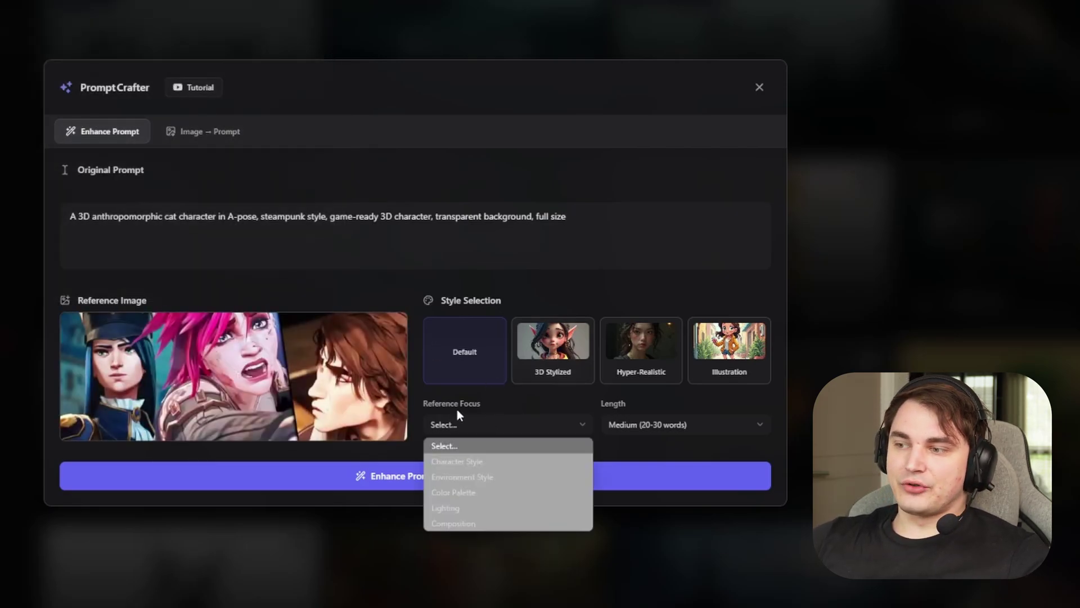
left_click(489, 463)
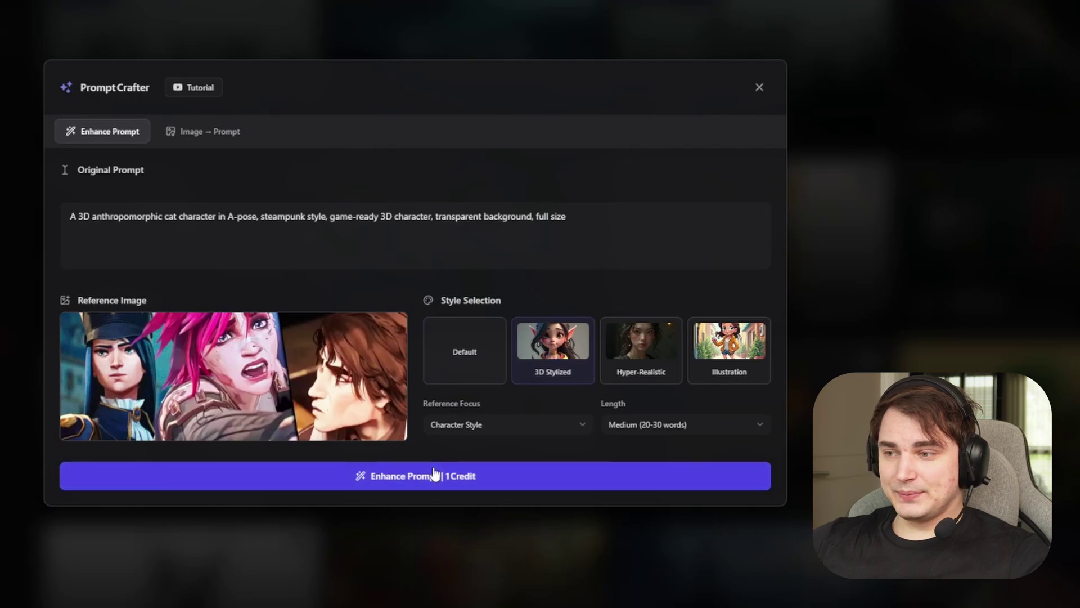
left_click(495, 475)
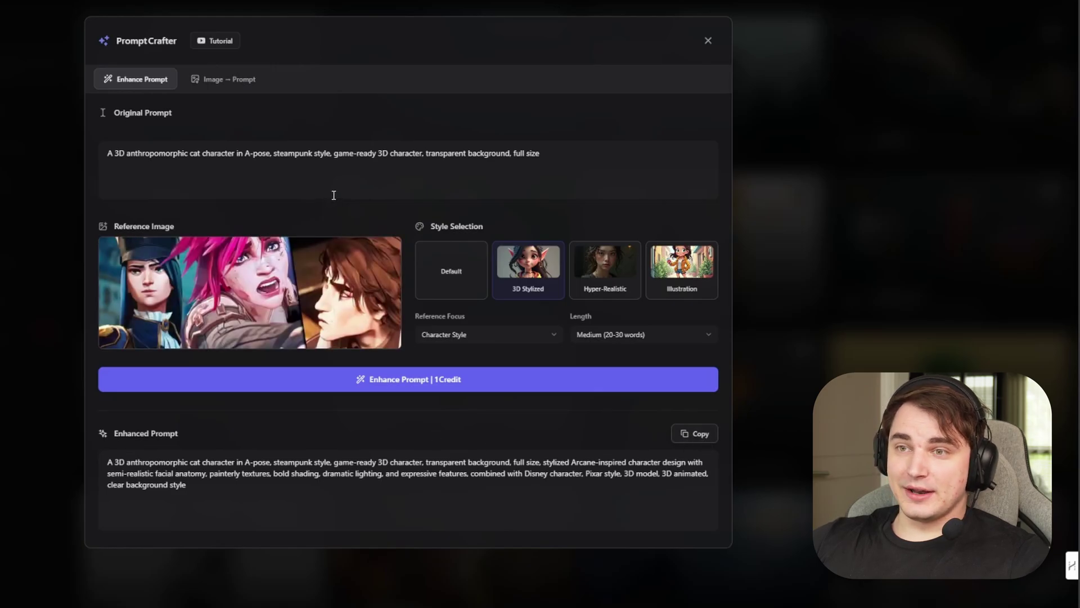
triple_click(357, 154)
Replace the original prompt with the enhanced text, generate an image-based prompt, and close Prompt Crafter.
type("A 3D anthropomorphic cat character in A-pose, steampunk style, game-ready 3D character, transparent background, full size, stylized Arcane-inspired character design with semi-realistic facial anatomy, painterly textures, bold shading, dramatic lighting, and expressive features, combined with Disney character, Pixar style, 3D model, 3D animated, clear background style")
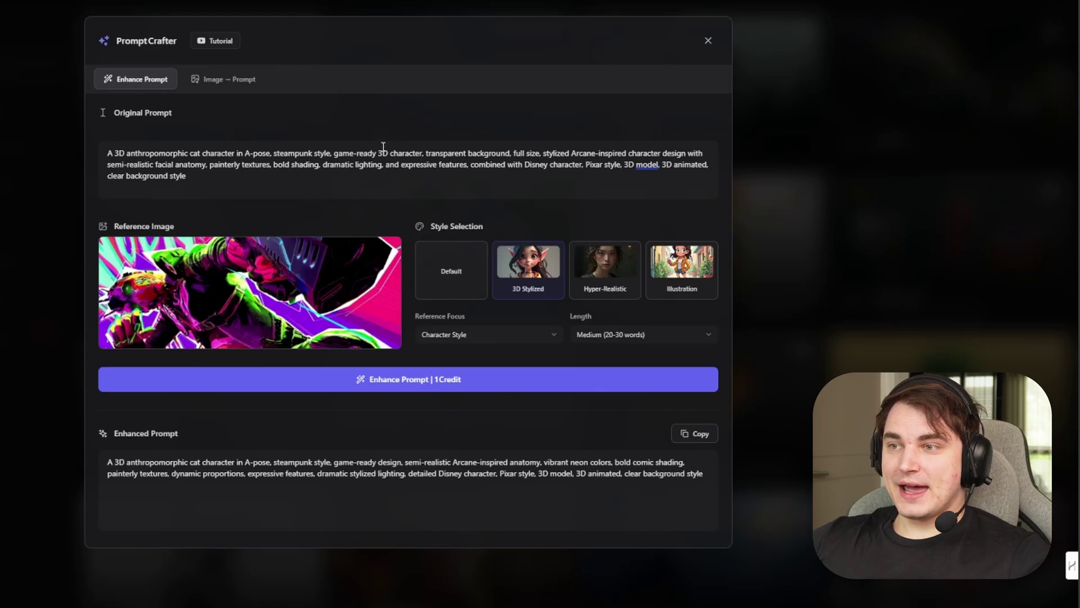
left_click(225, 79)
left_click(343, 388)
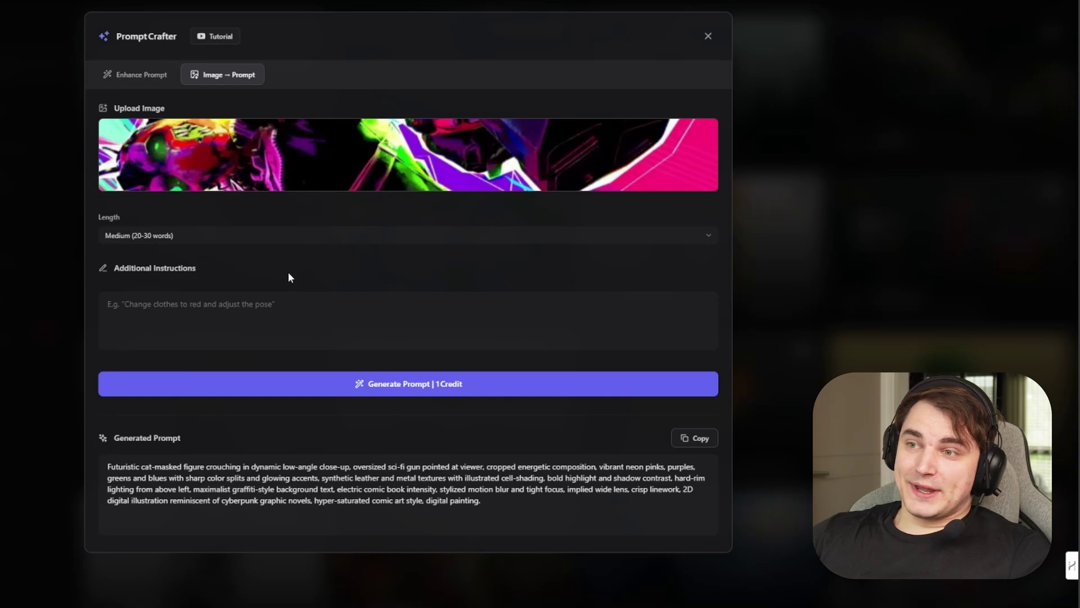
left_click(709, 38)
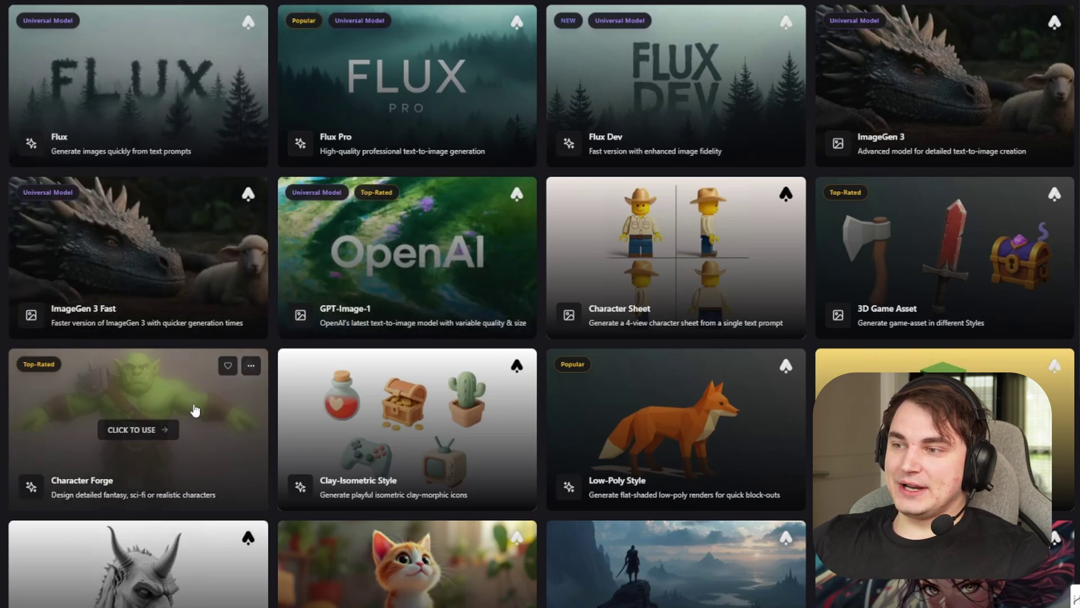
Generate 4 steampunk cat images with GPT-Image-1 at High (best) quality.
scroll(137, 429, "down", 4)
scroll(193, 352, "down", 3)
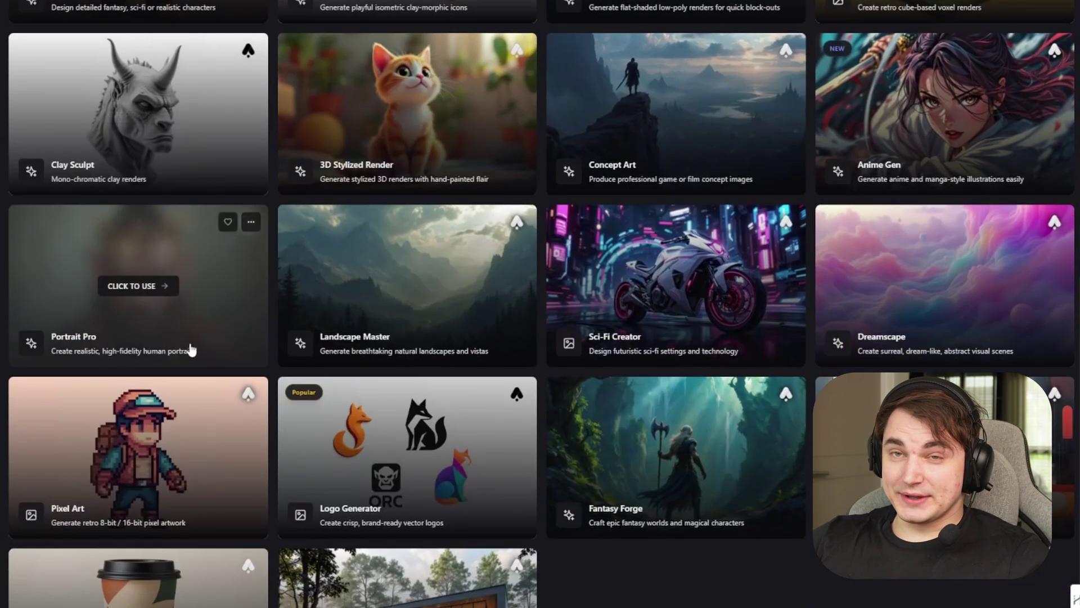
scroll(169, 394, "up", 7)
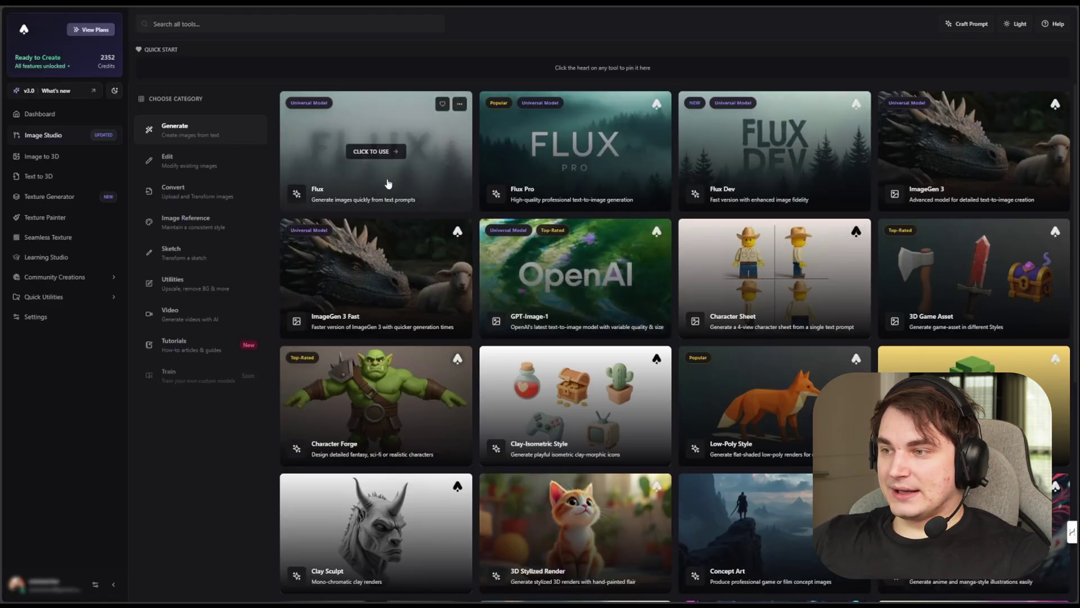
left_click(591, 270)
left_click(269, 281)
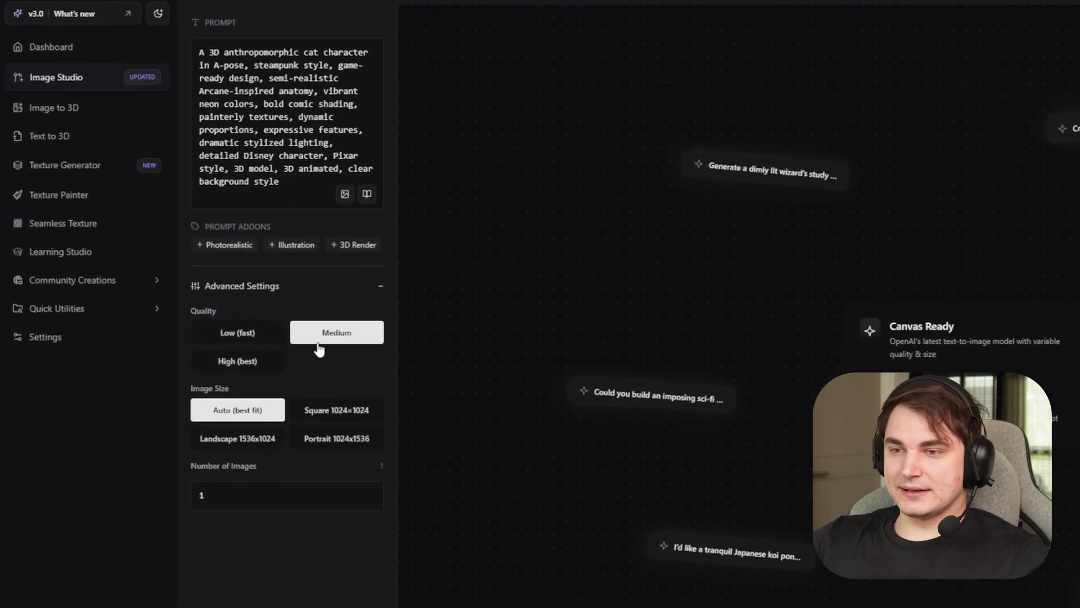
left_click(247, 364)
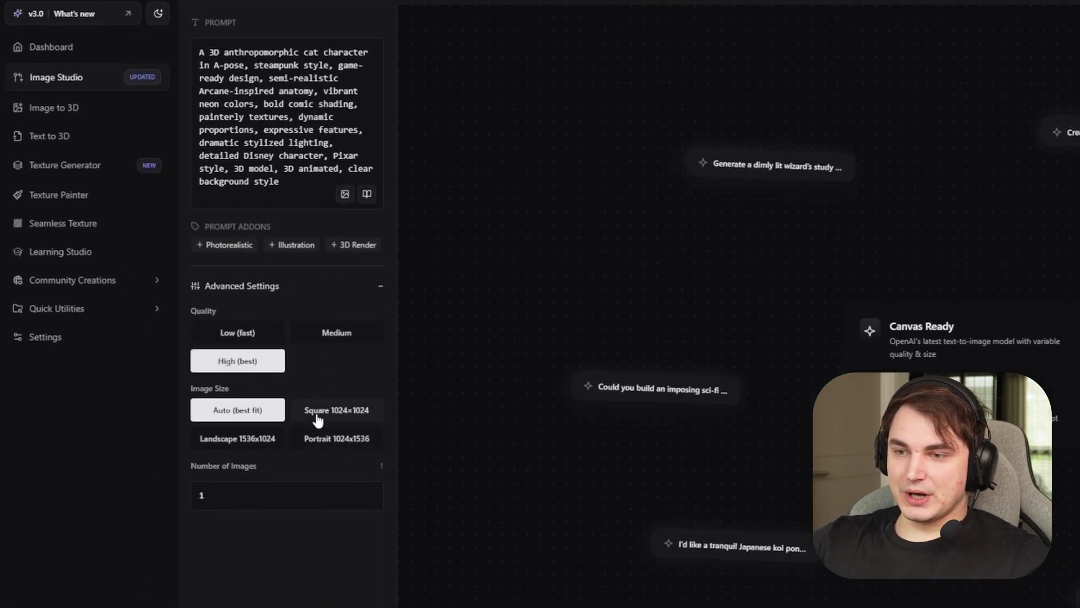
left_click(282, 496)
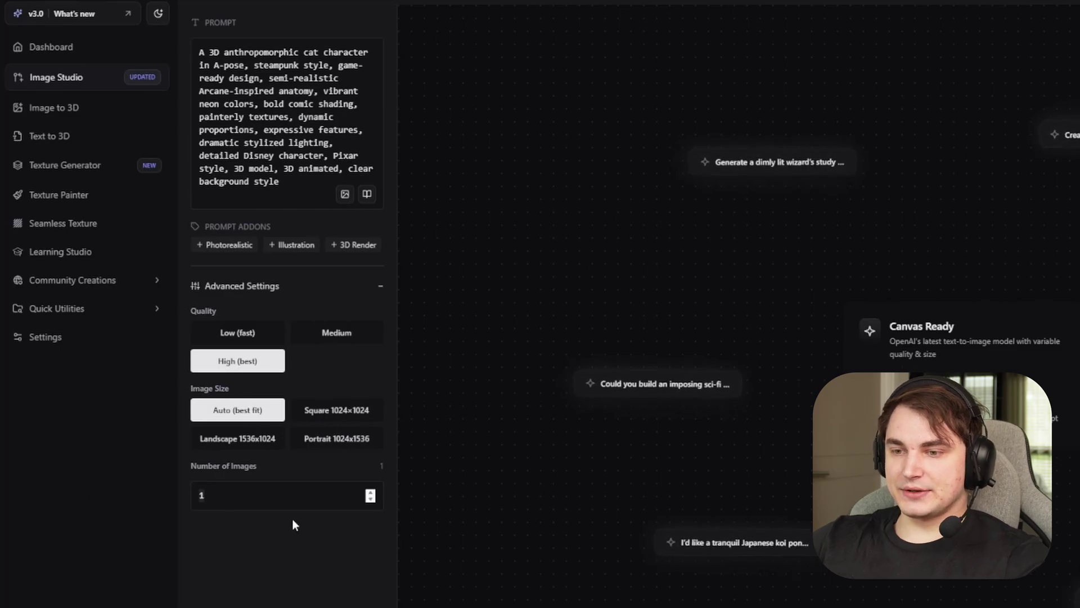
type("4")
scroll(292, 522, "down", 3)
left_click(295, 585)
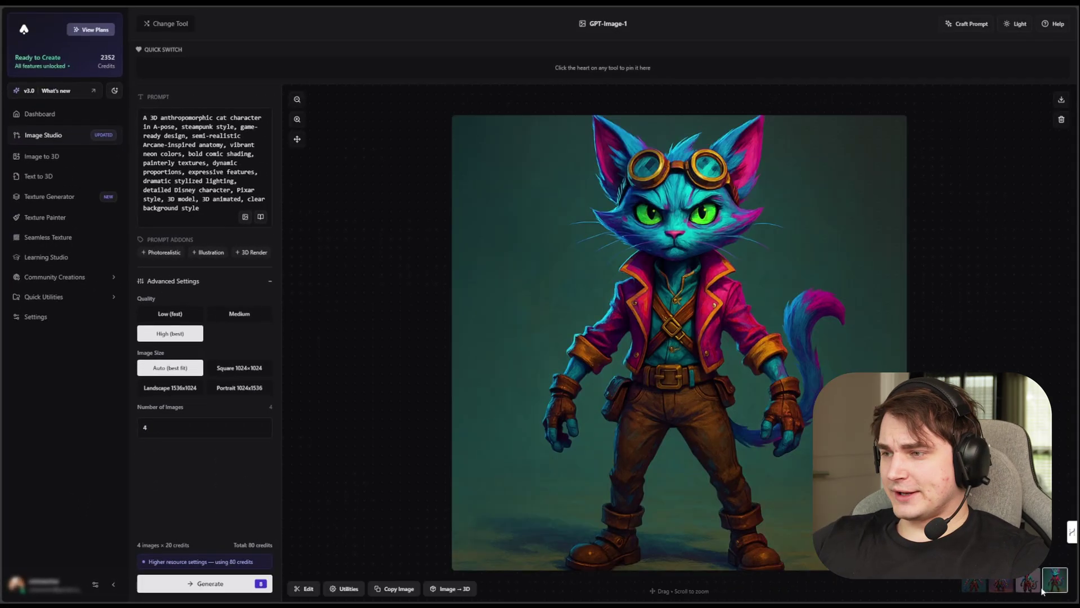
left_click(1002, 588)
left_click(976, 588)
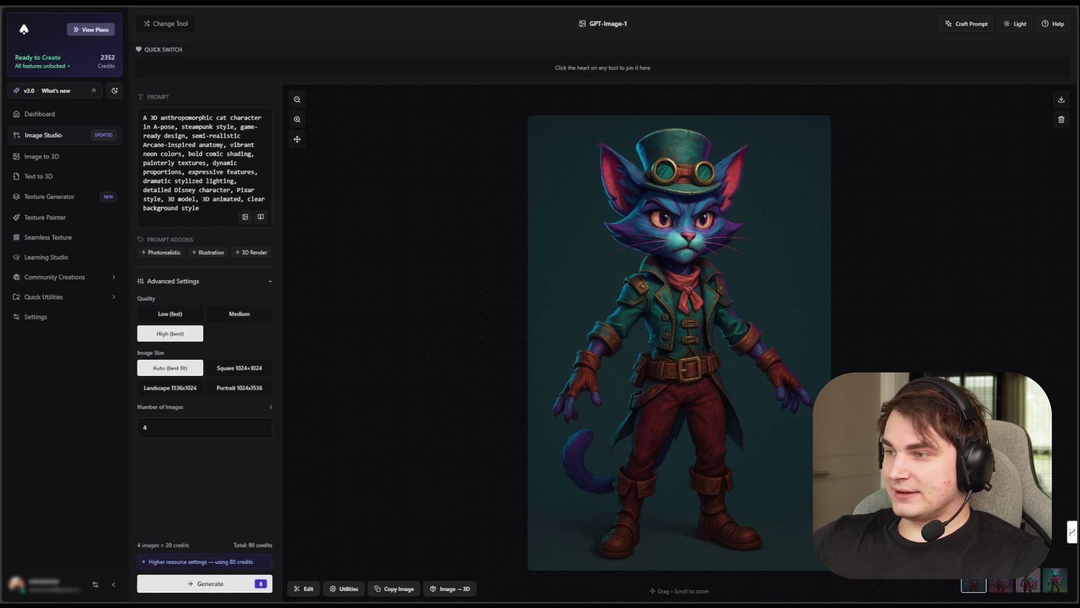
Preview each of the four generated cats from the thumbnail strip.
left_click(1001, 582)
left_click(1028, 582)
left_click(1057, 582)
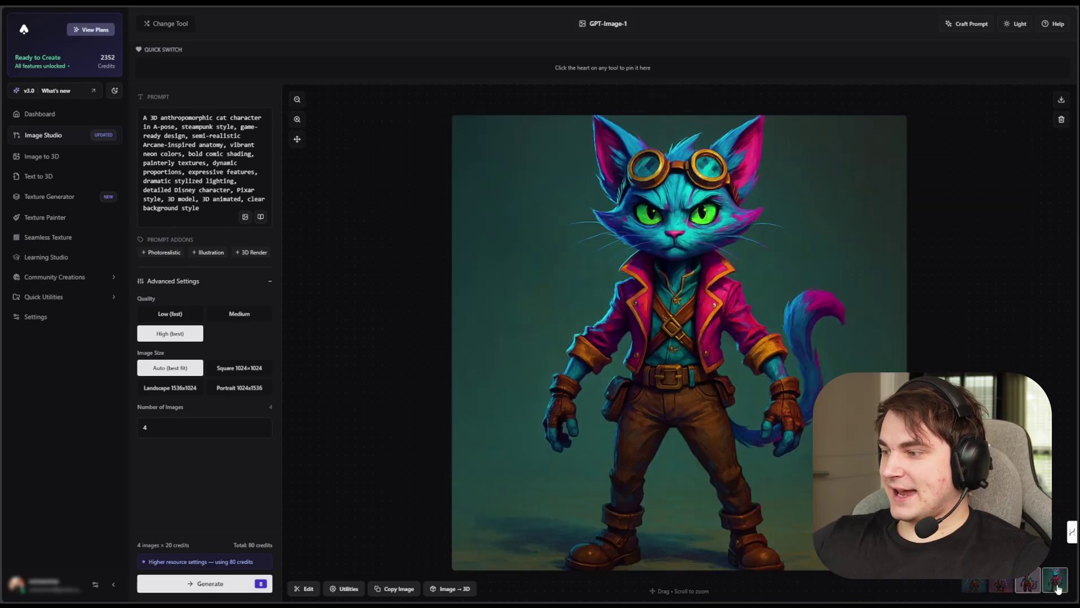
left_click(1019, 586)
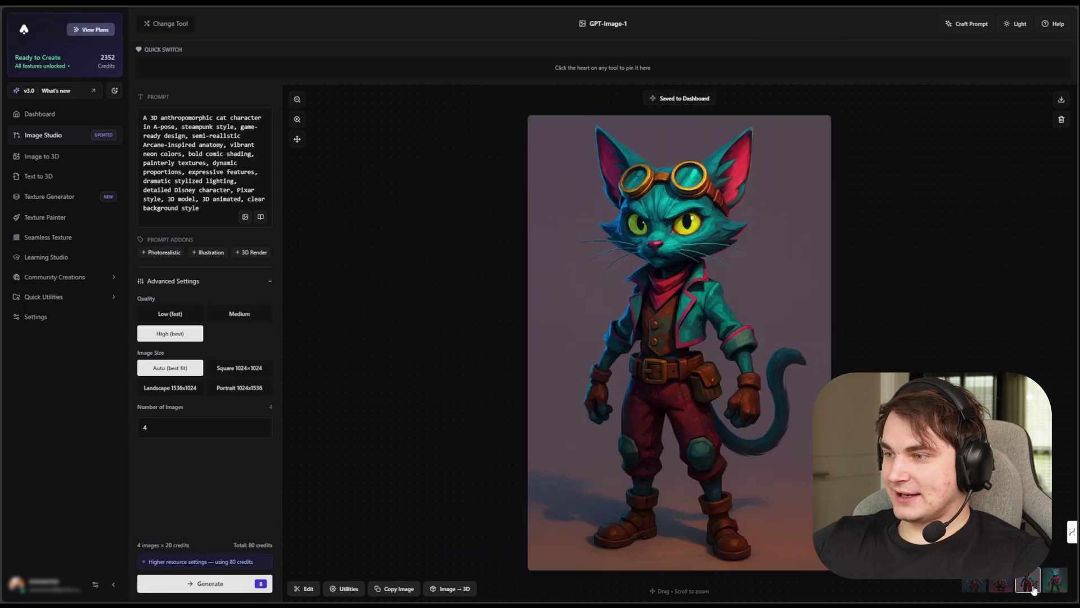
left_click(1005, 584)
left_click(976, 585)
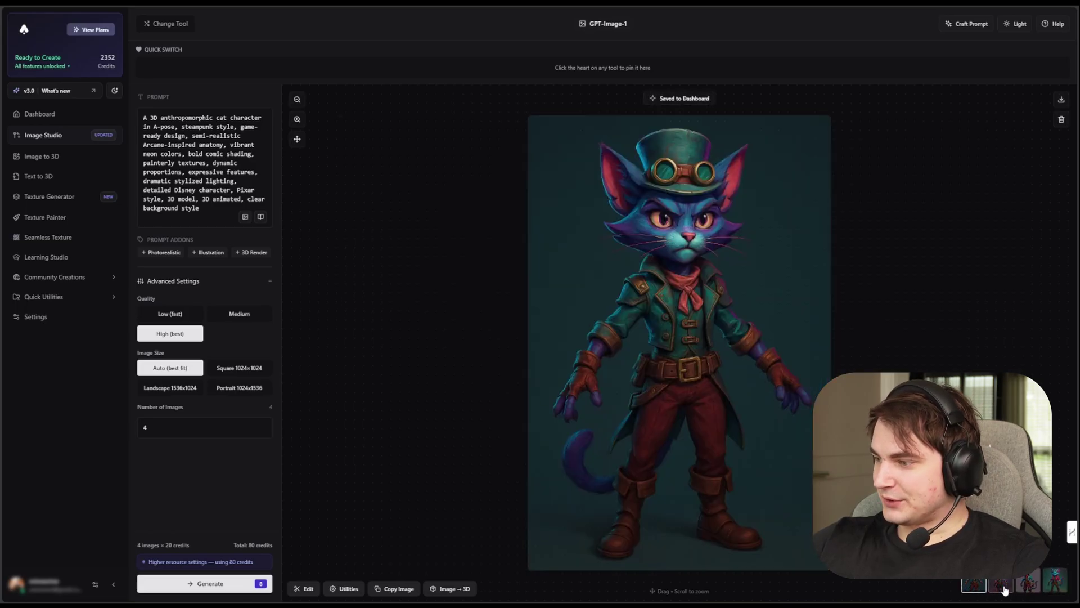
Compare the teal goggled and top-hat cats, check Utilities, and end on the blue one-goggled cat.
left_click(1008, 588)
left_click(1028, 585)
left_click(977, 585)
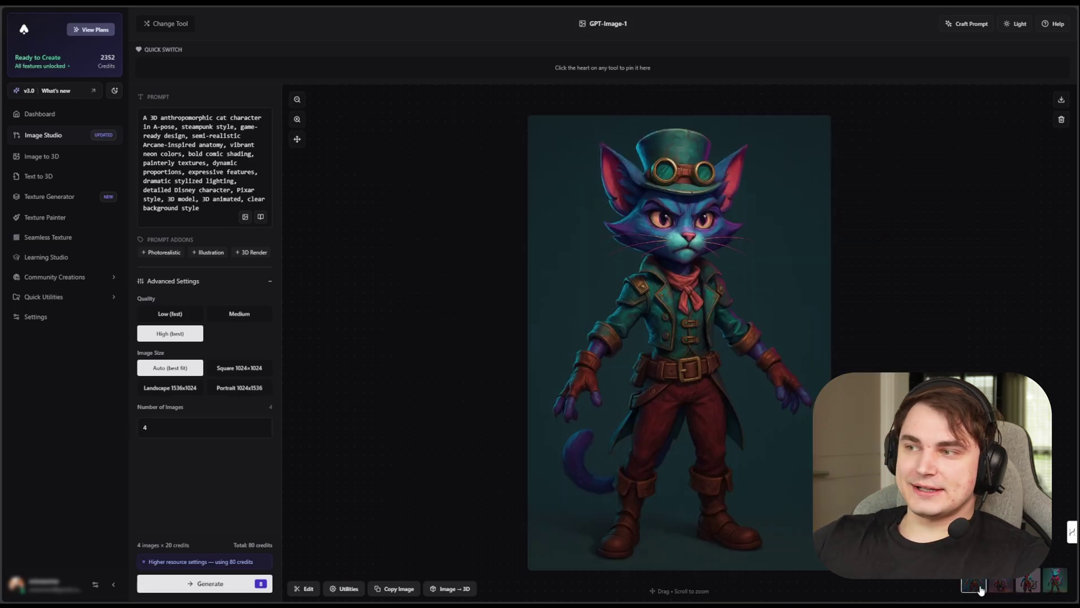
left_click(1020, 587)
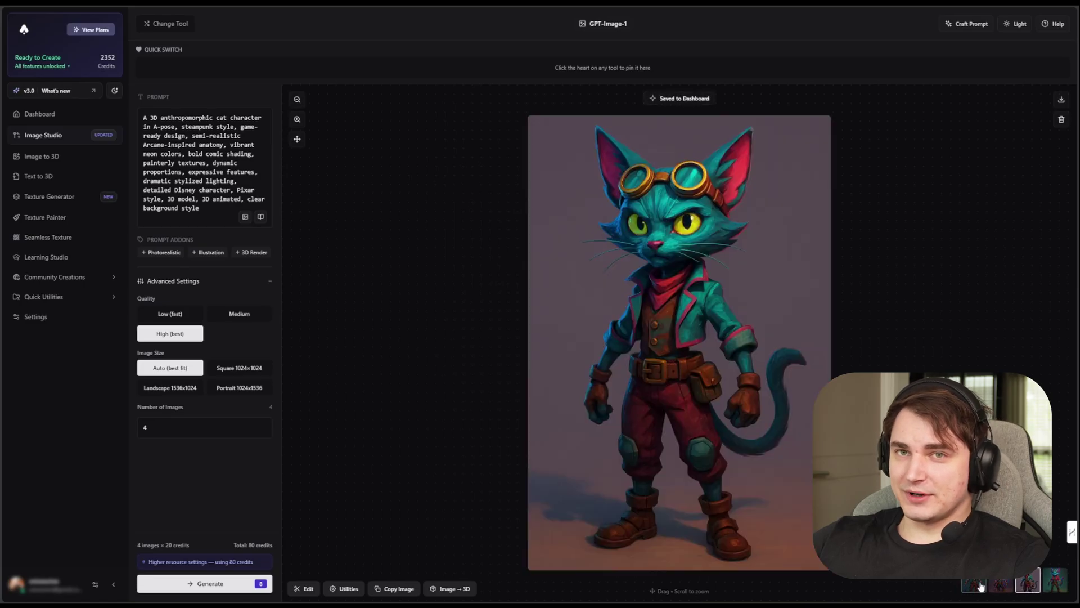
left_click(1039, 587)
left_click(1037, 587)
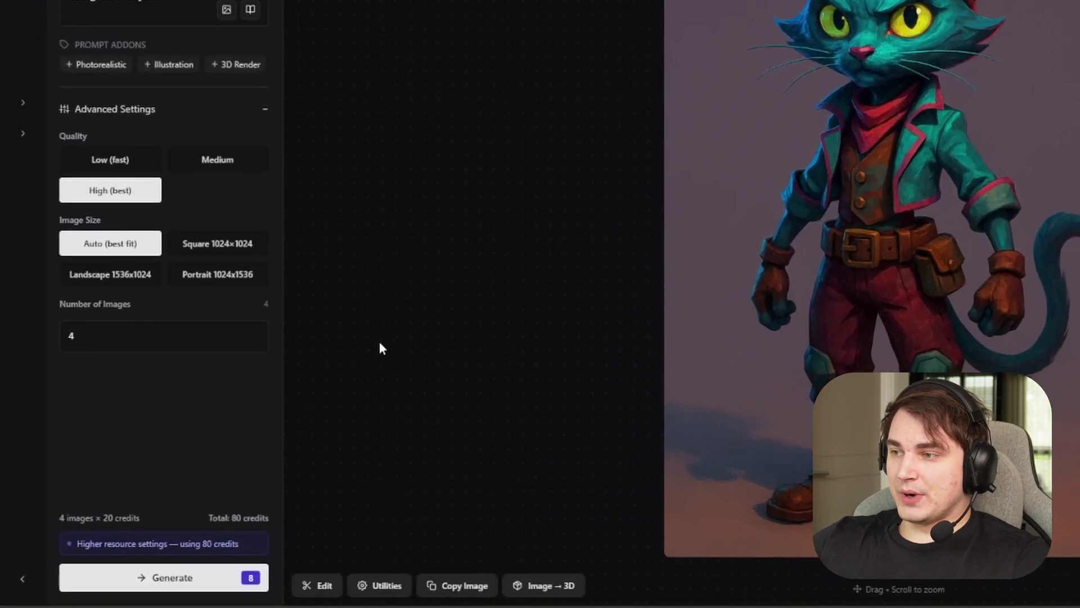
left_click(344, 588)
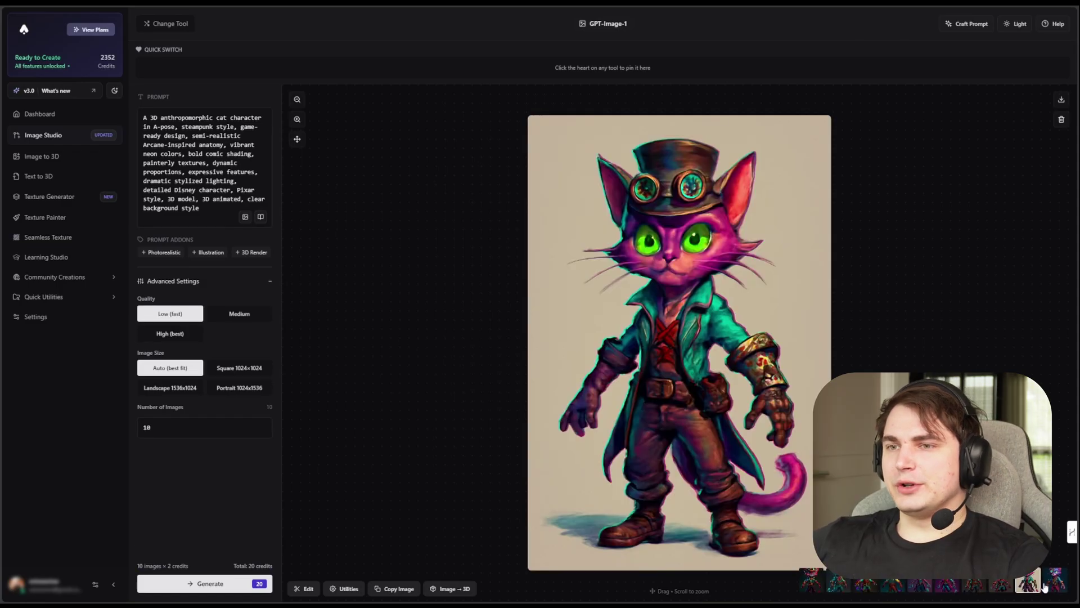
left_click(1044, 586)
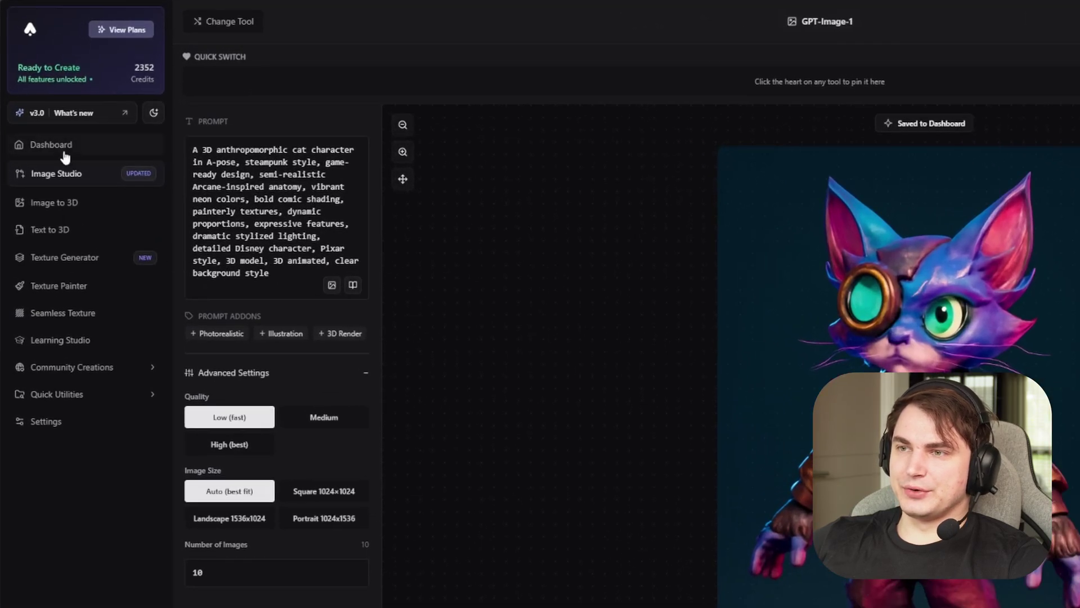
Open the teal steampunk cat image from the Dashboard's Steampunk cat project.
left_click(58, 122)
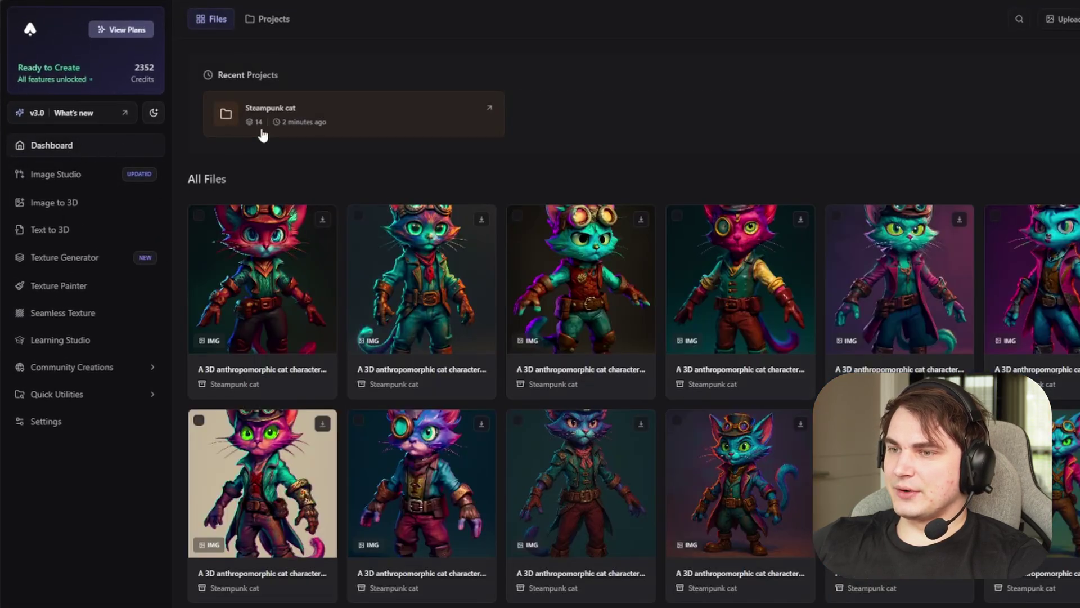
left_click(353, 128)
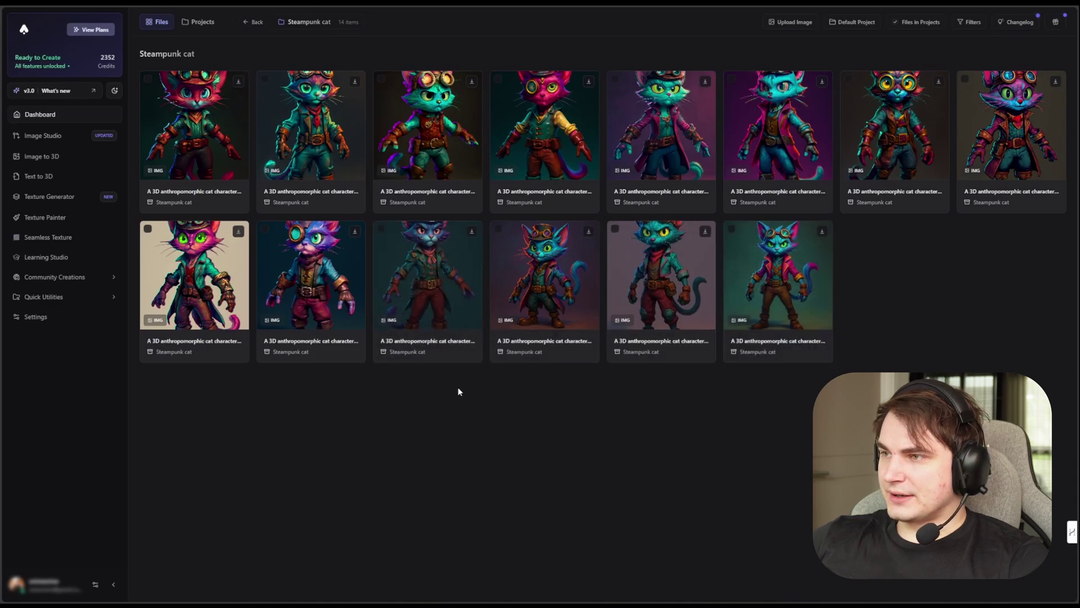
left_click(655, 311)
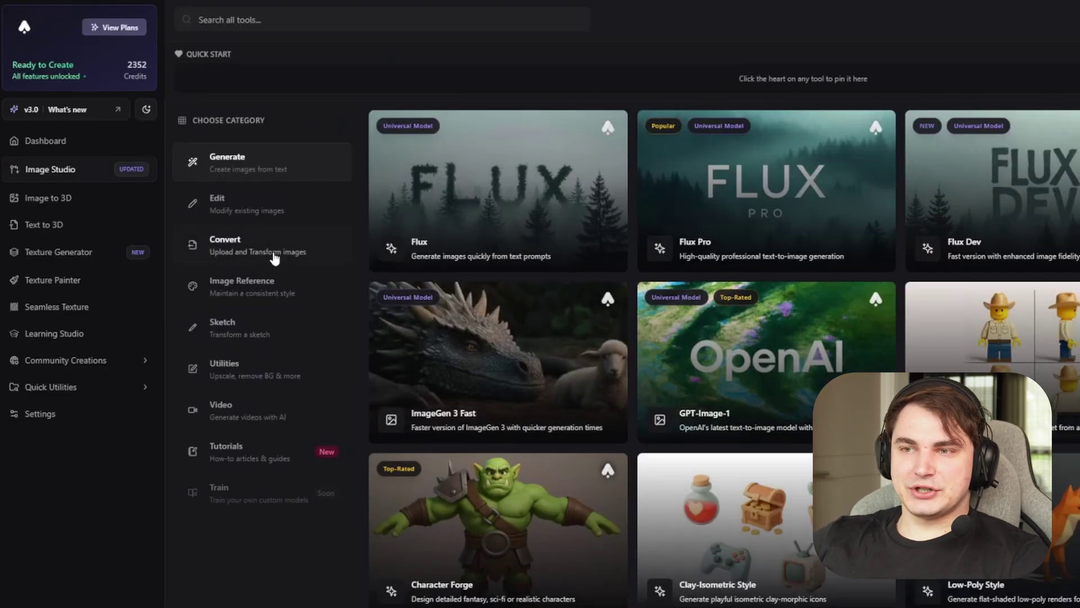
Remove the teal cat's background, view the result, and show the Convert tools.
left_click(271, 374)
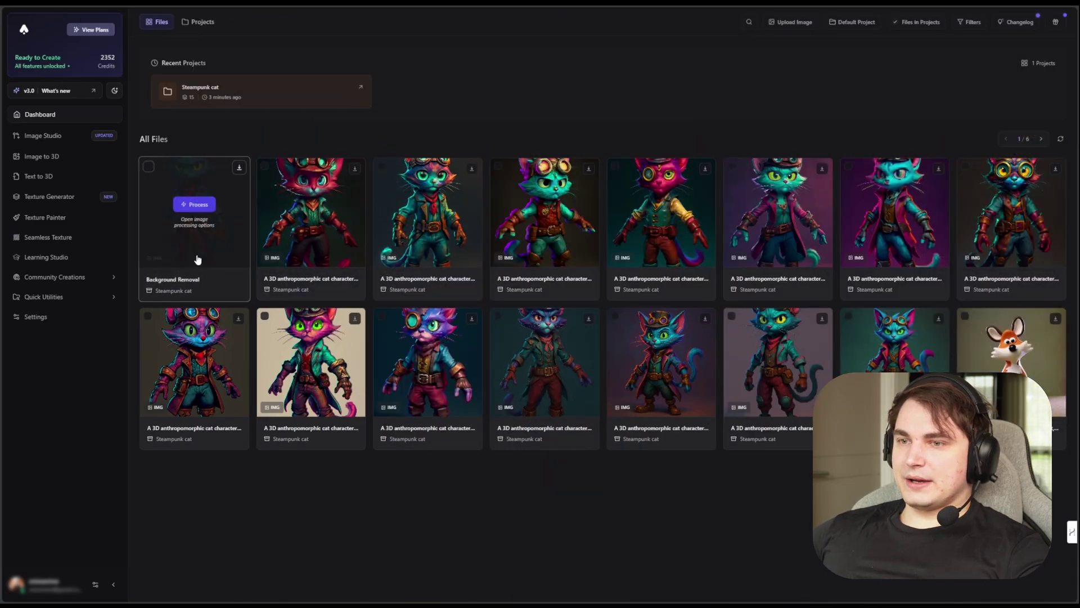
left_click(198, 259)
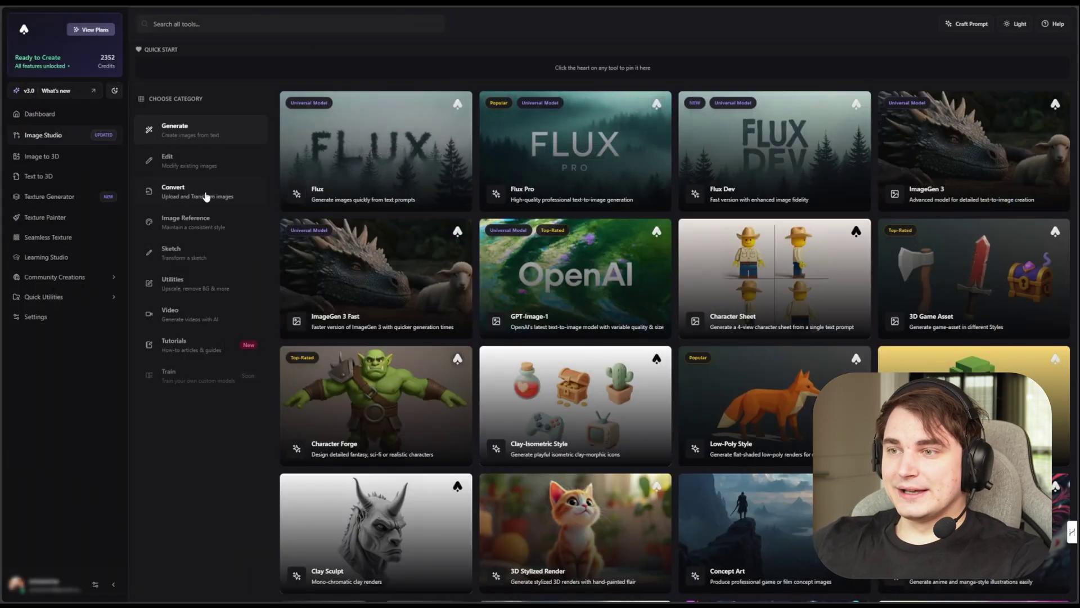
left_click(186, 198)
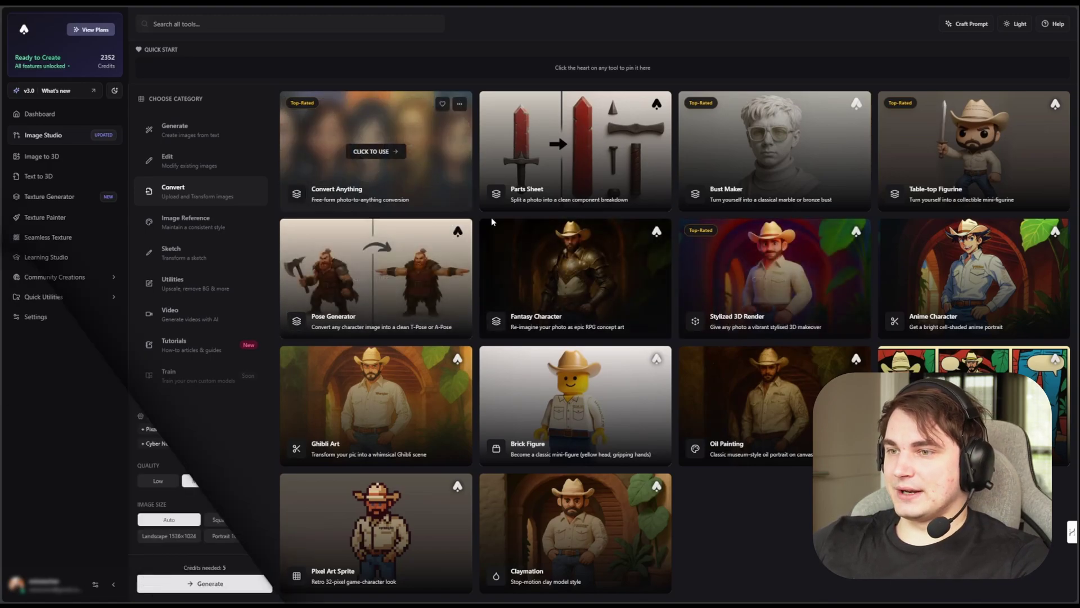
Make a High-quality Stylized 3D Render of the teal cat with 'A-pose full size character' instructions.
left_click(257, 105)
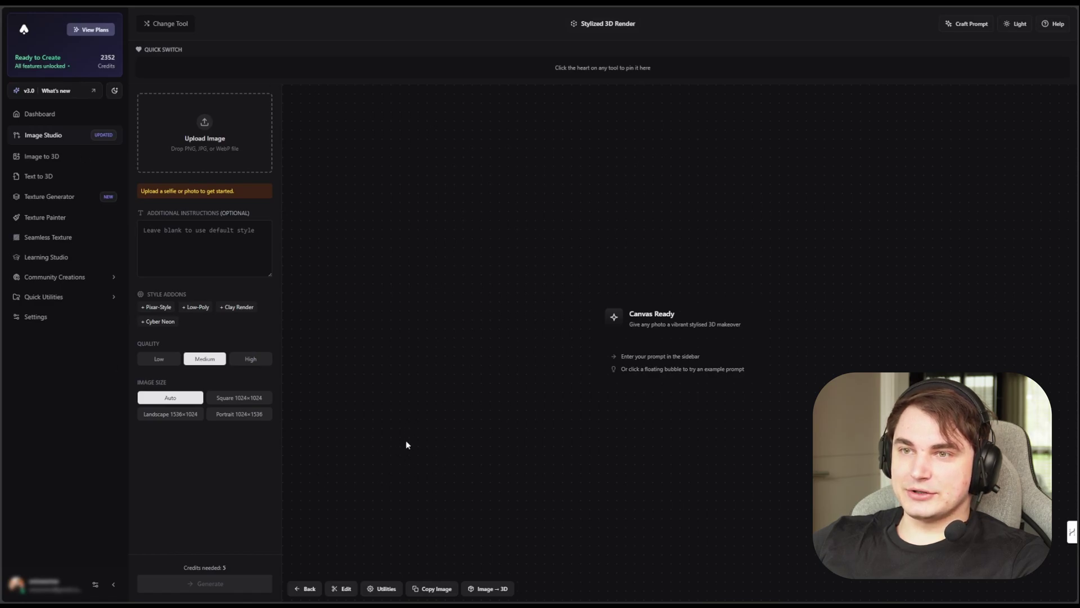
key("ctrl+v")
left_click(201, 378)
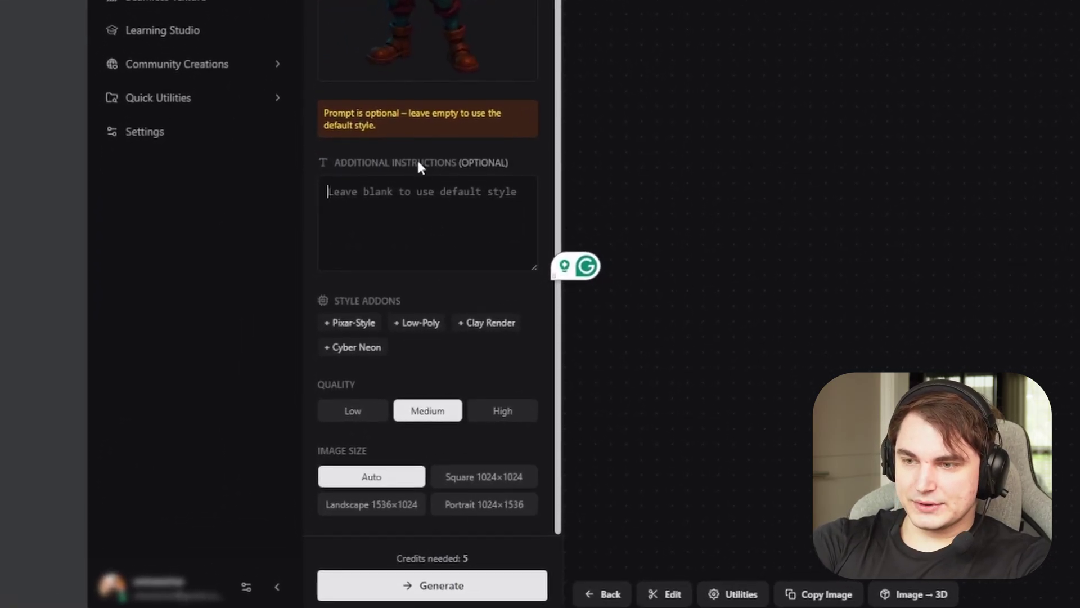
left_click(432, 586)
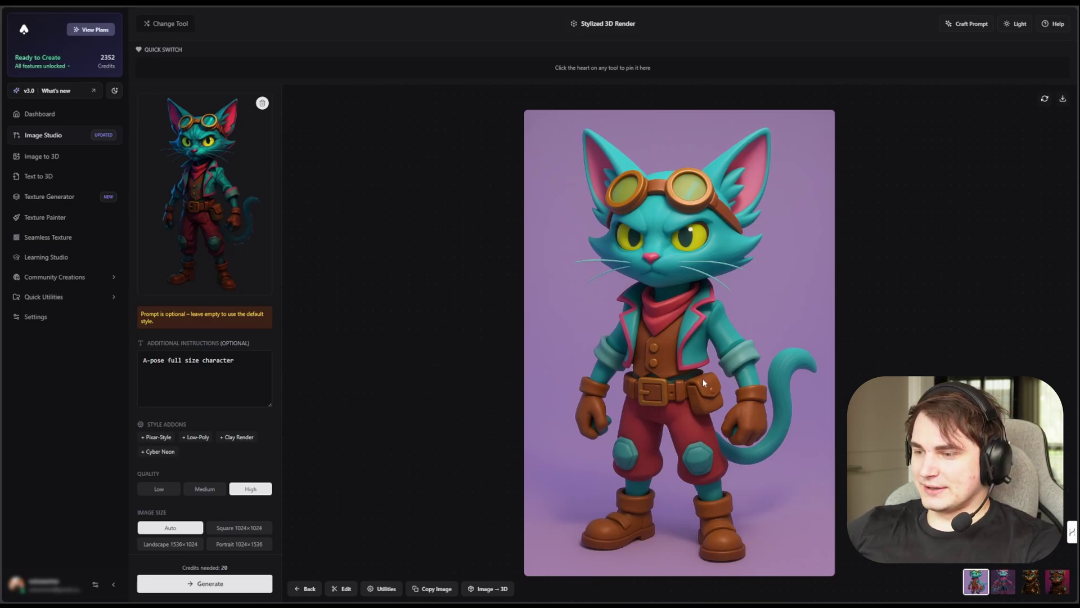
Inspect the new stylized cat render's details among the Dashboard files.
left_click(41, 115)
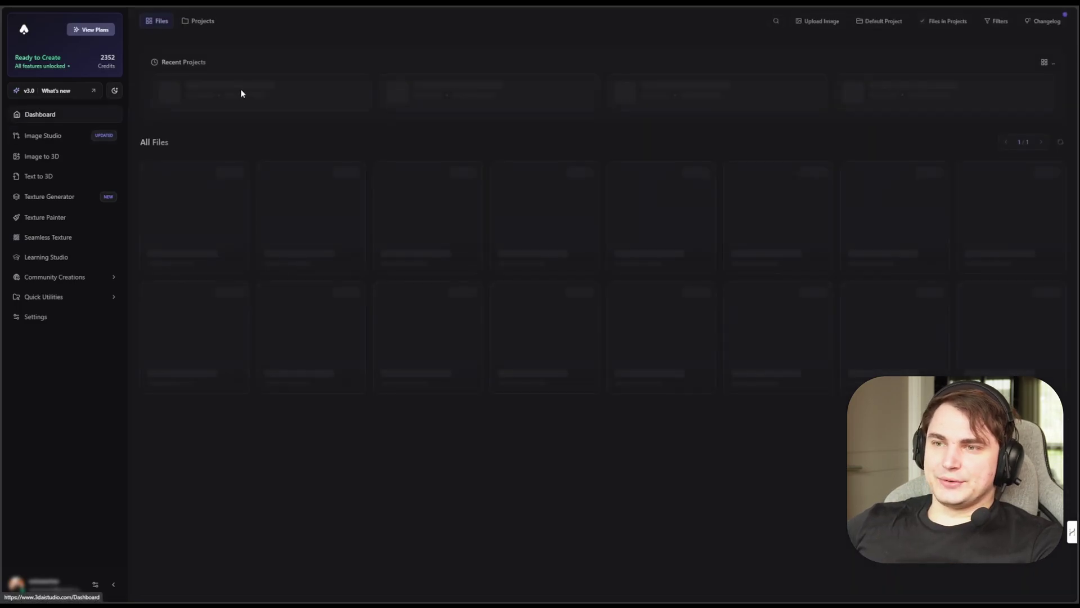
mouse_move(243, 200)
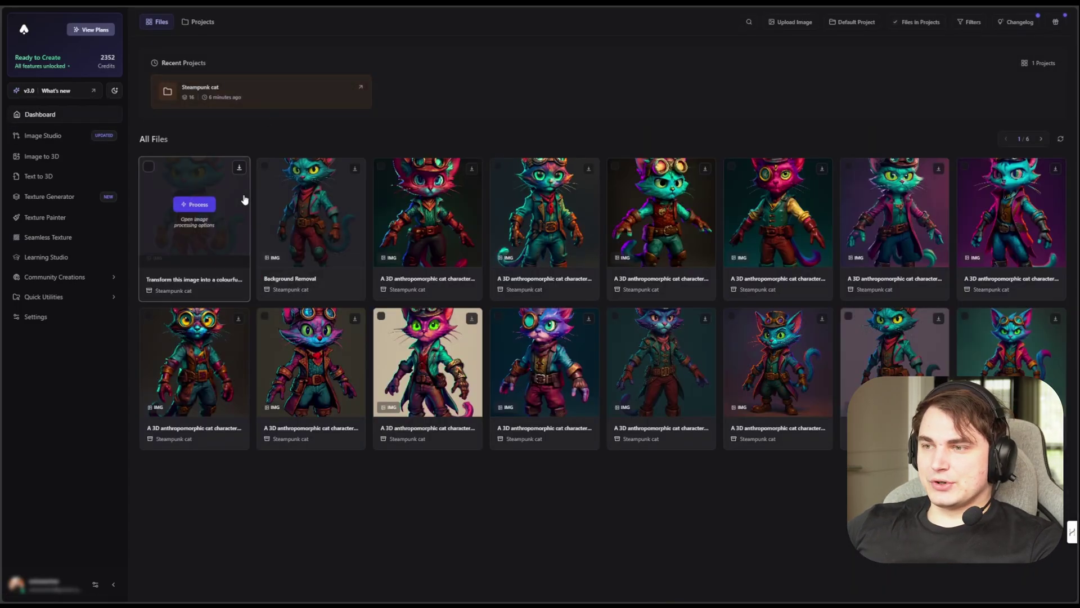
left_click(212, 248)
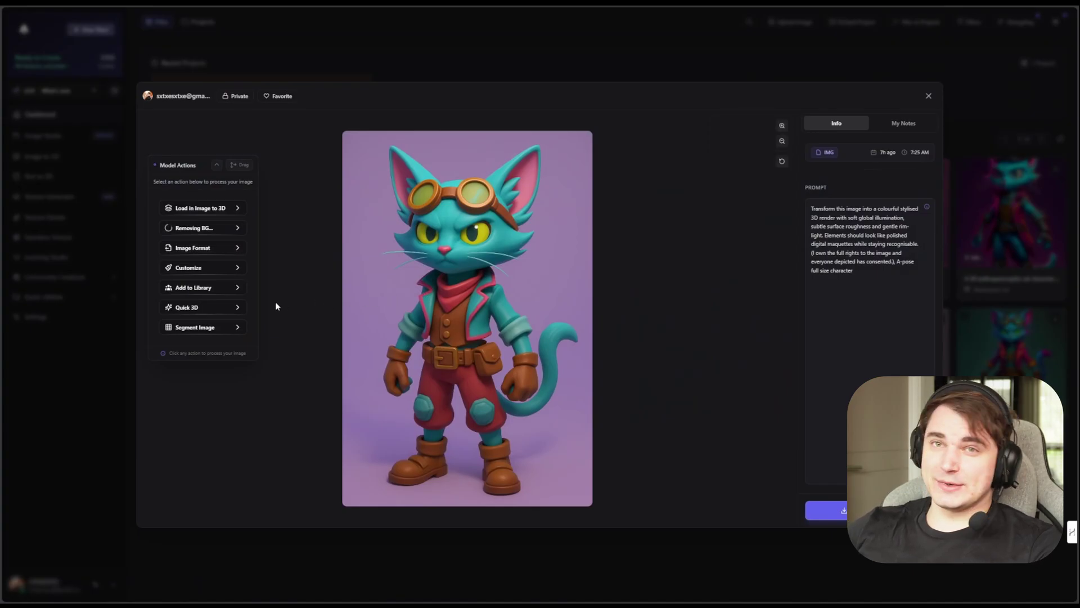
key("Escape")
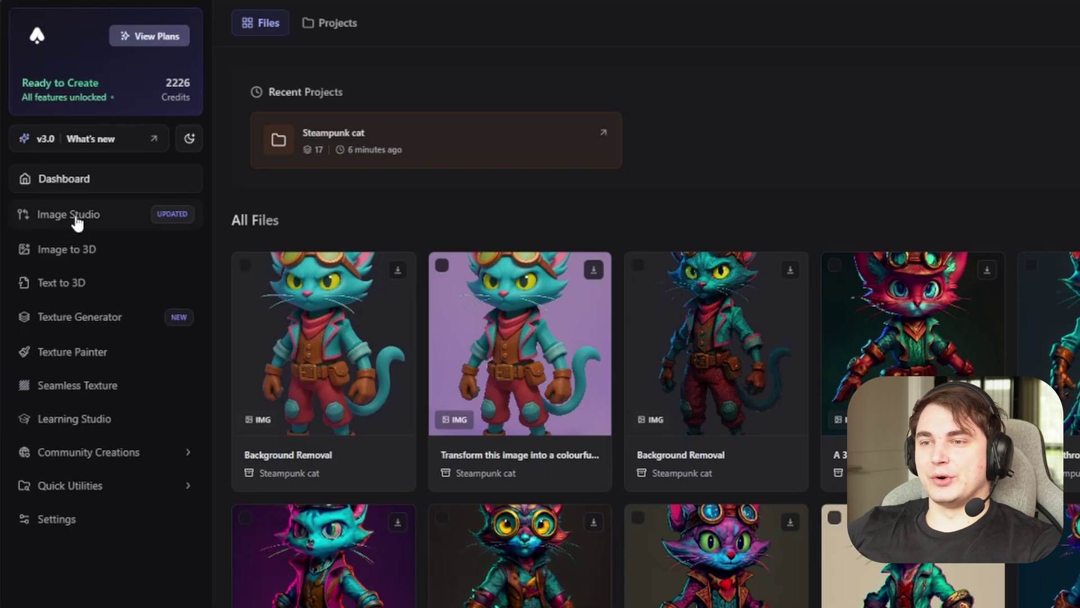
Open the Image Reference tool and paste a second reference image into the A-pose steampunk cat prompt.
left_click(77, 223)
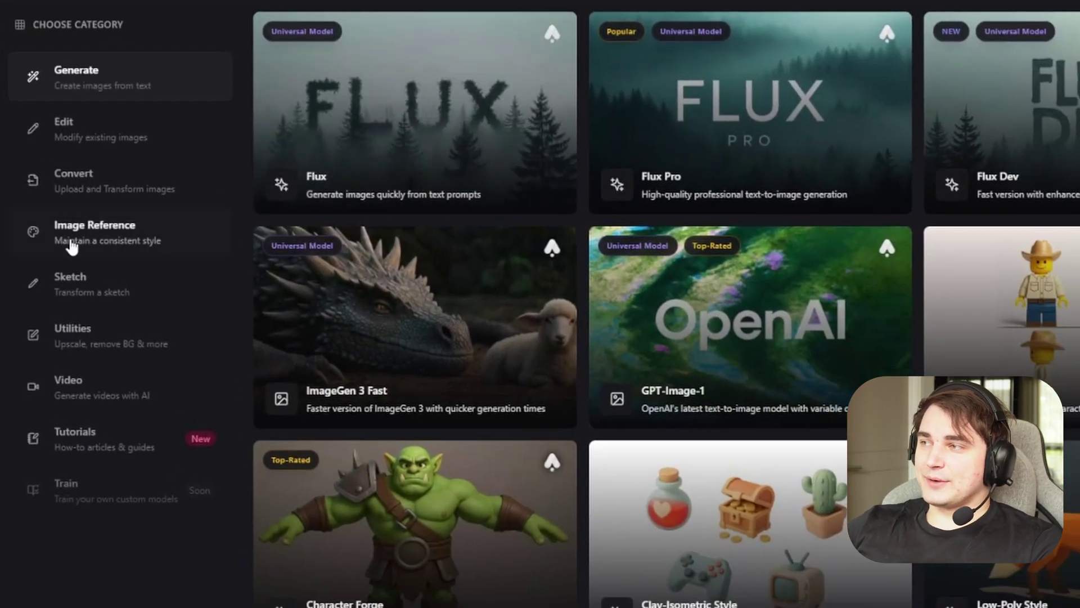
left_click(102, 245)
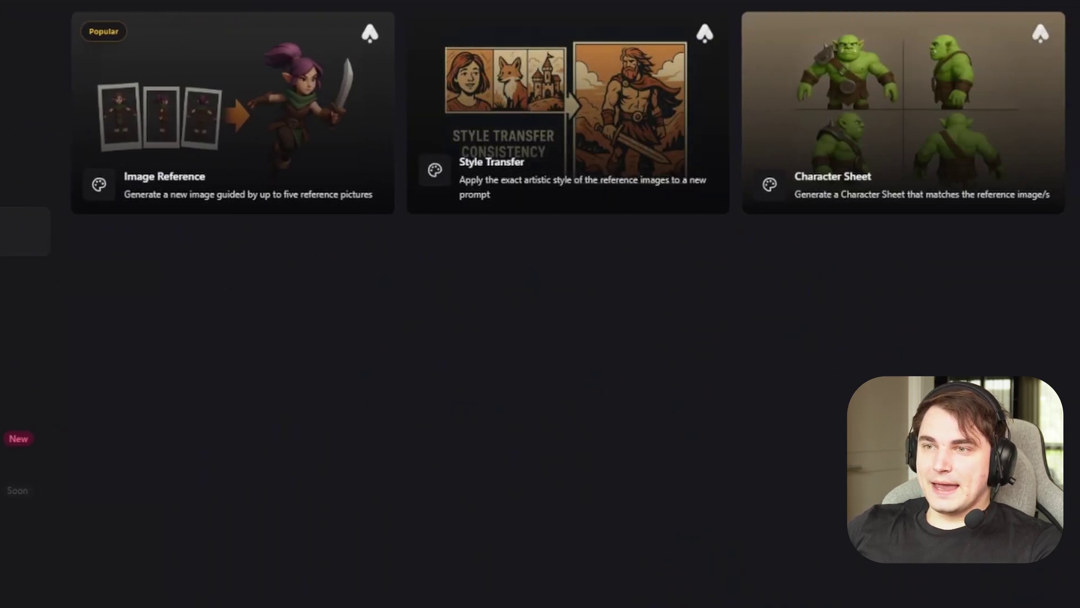
left_click(296, 110)
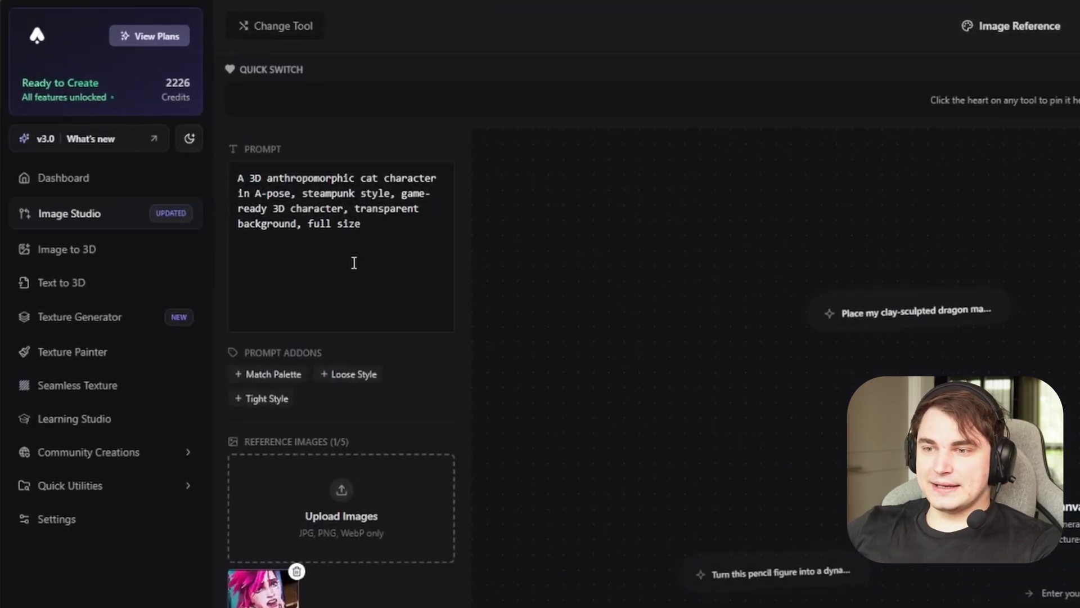
left_click(401, 239)
key("ctrl+v")
scroll(376, 355, "down", 6)
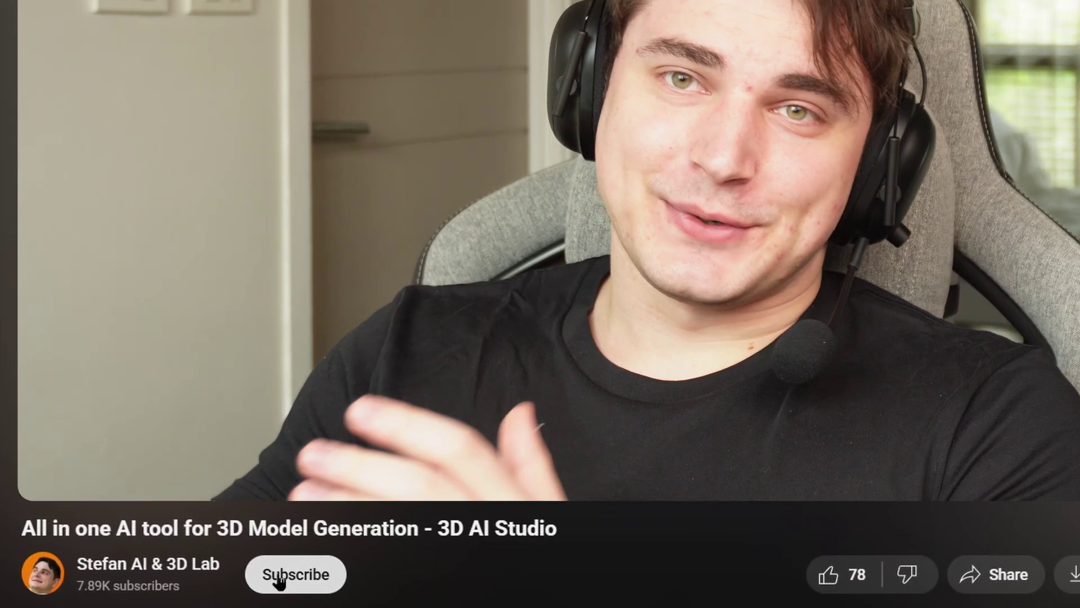
Go back to the Dashboard files, where the Background Removal cat image is listed first.
left_click(277, 578)
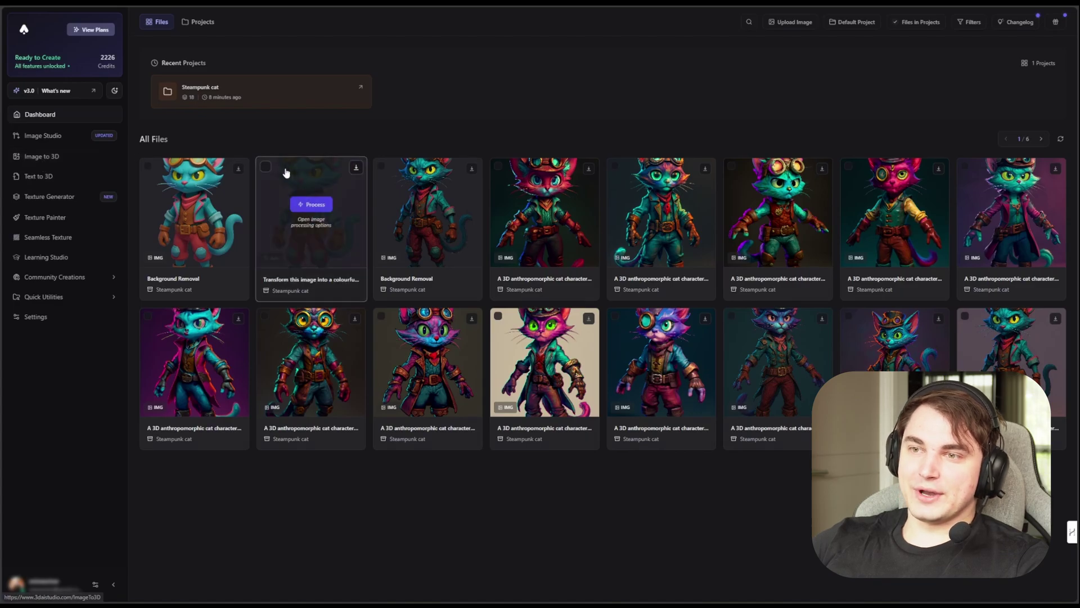
Open the background-removed teal cat's card and load it into Image to 3D.
left_click(224, 254)
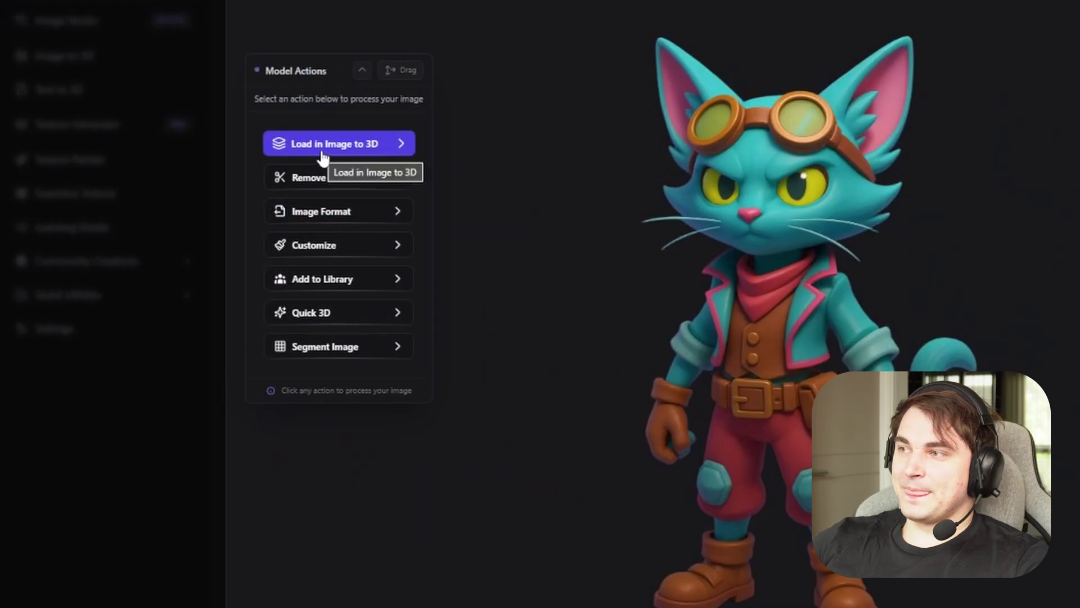
left_click(323, 148)
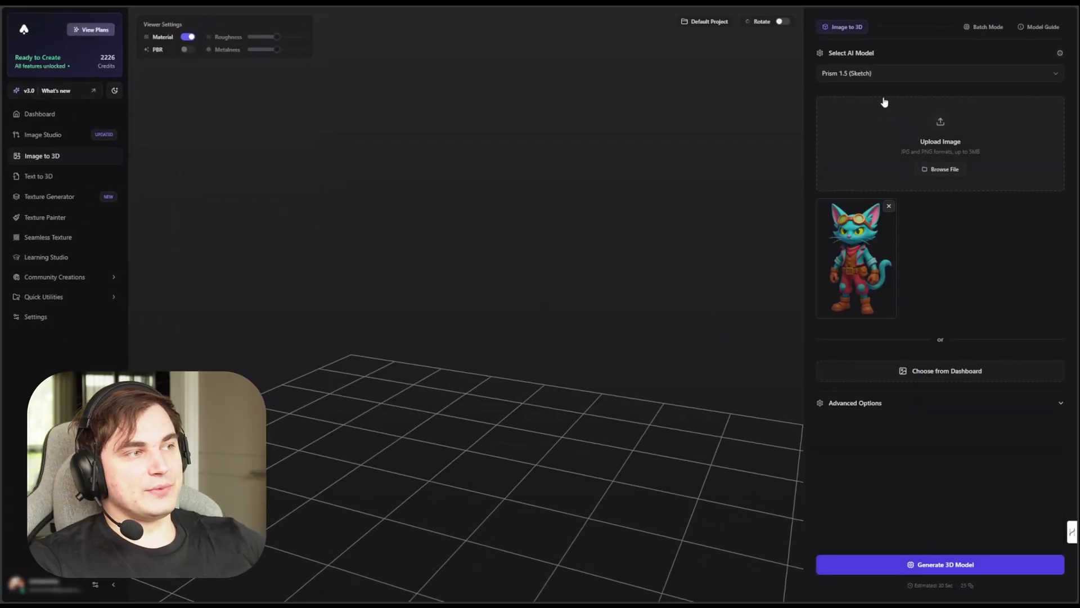
Review the AI model list and model comparison guide, keeping Prism 1.5 selected.
left_click(881, 73)
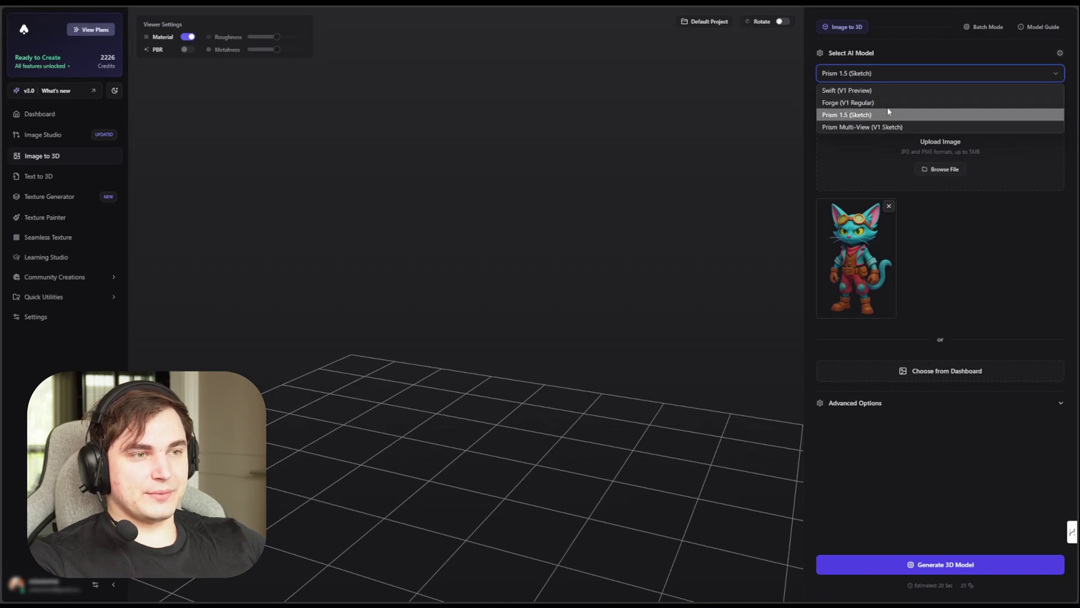
left_click(1040, 28)
left_click(1041, 29)
left_click(1042, 33)
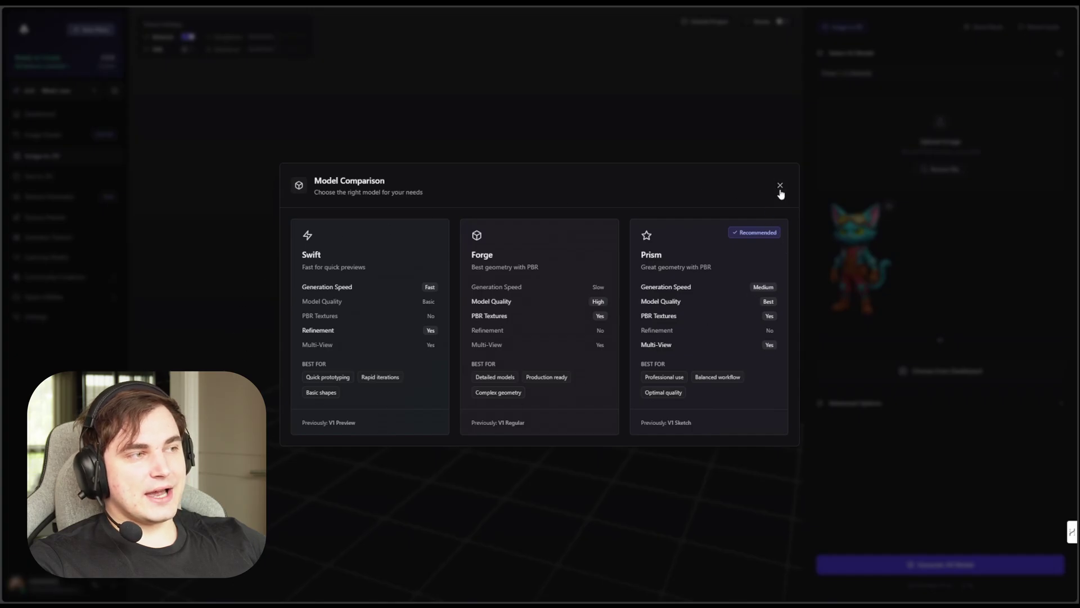
left_click(780, 186)
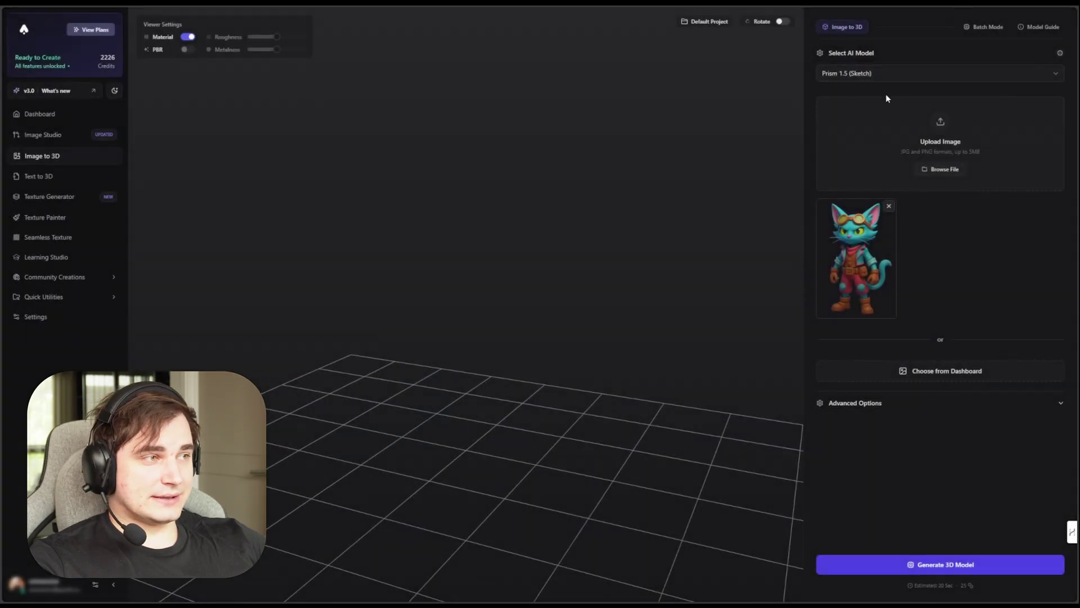
left_click(877, 75)
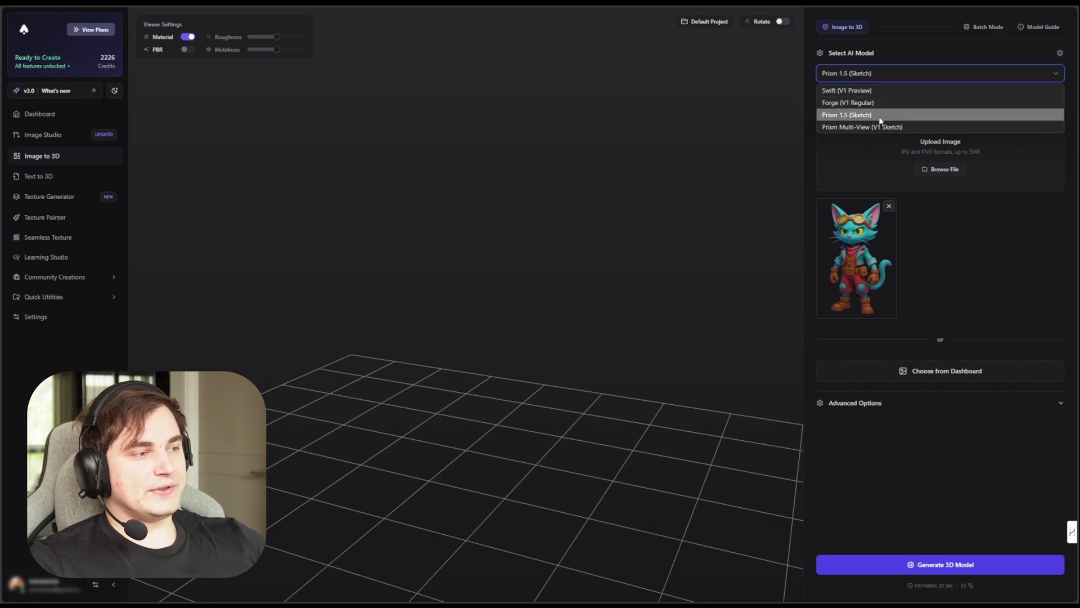
left_click(948, 234)
Generate a textured 3D model of the teal cat at Detailed quality with PBR off.
left_click(856, 403)
scroll(939, 338, "down", 5)
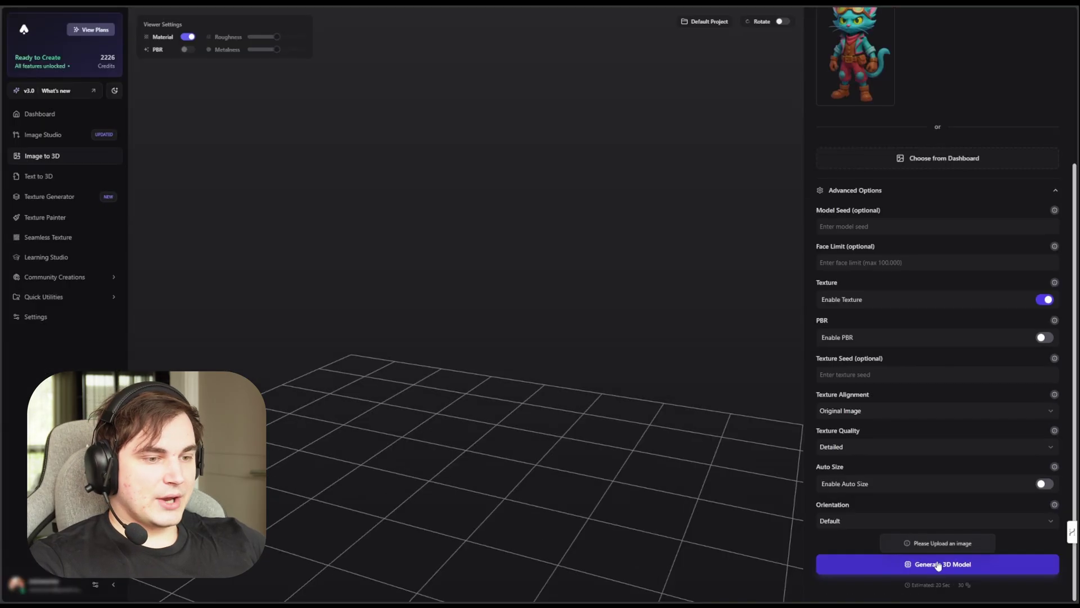
left_click(938, 565)
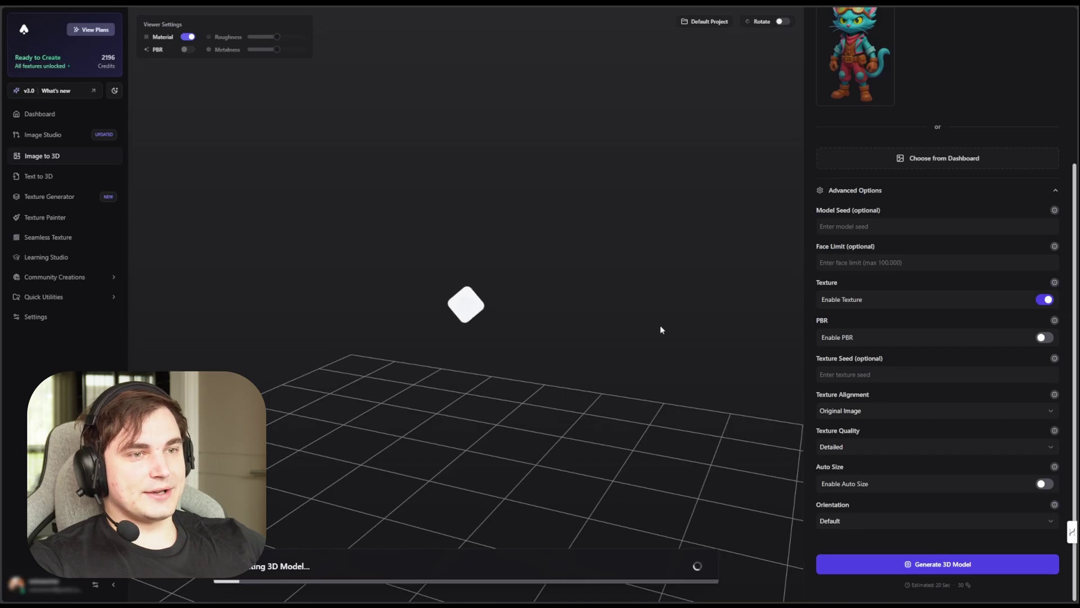
scroll(849, 333, "up", 4)
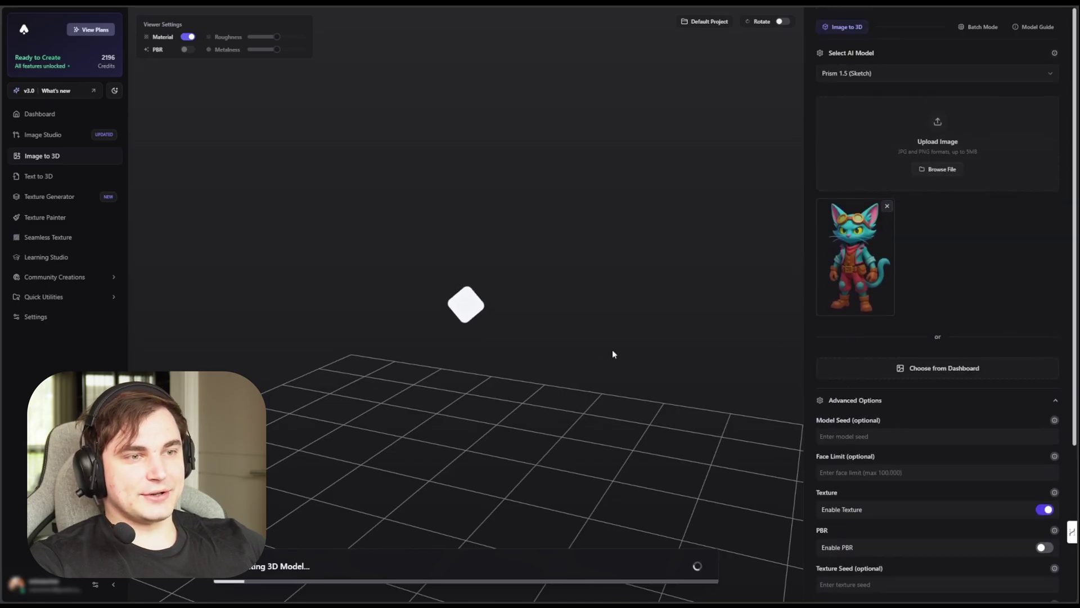
Pass through the Dashboard, return to Image to 3D, and expand the Advanced Options for a PBR generation.
left_click(52, 119)
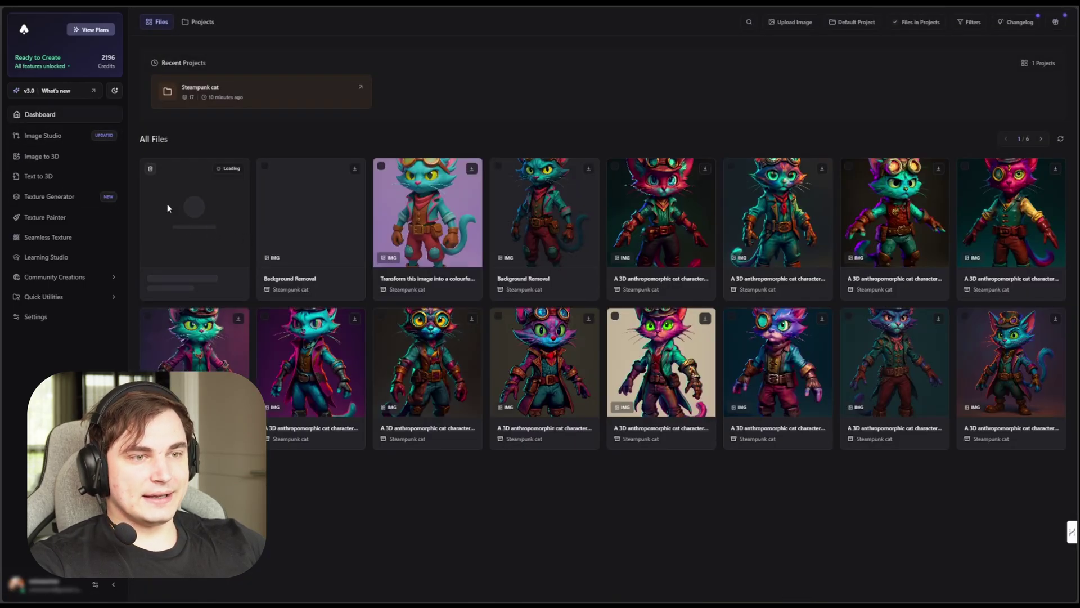
left_click(189, 230)
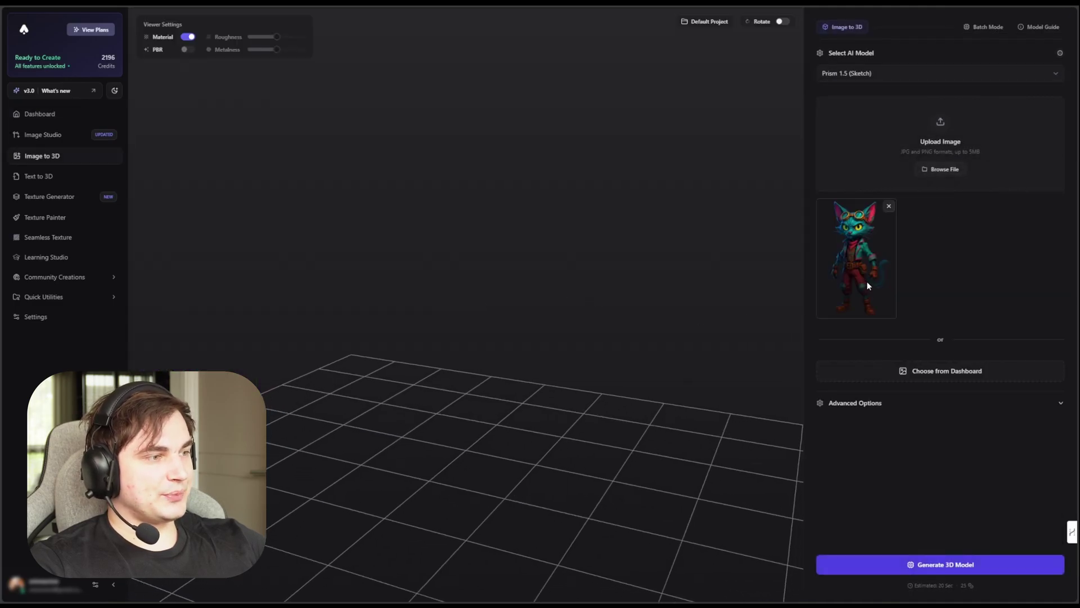
left_click(881, 408)
scroll(963, 387, "down", 4)
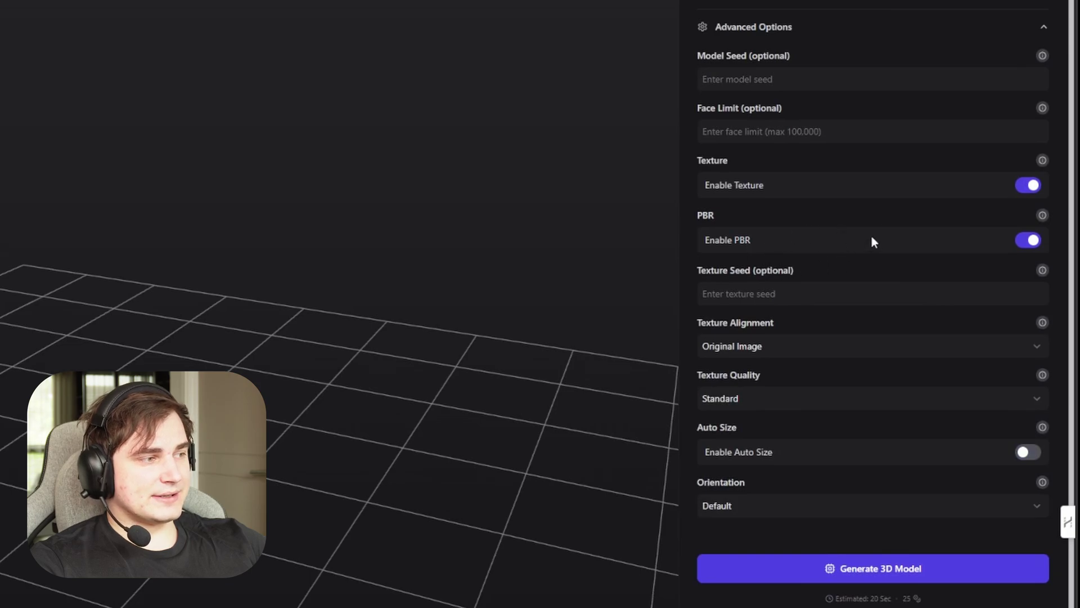
scroll(873, 241, "up", 5)
scroll(854, 186, "down", 5)
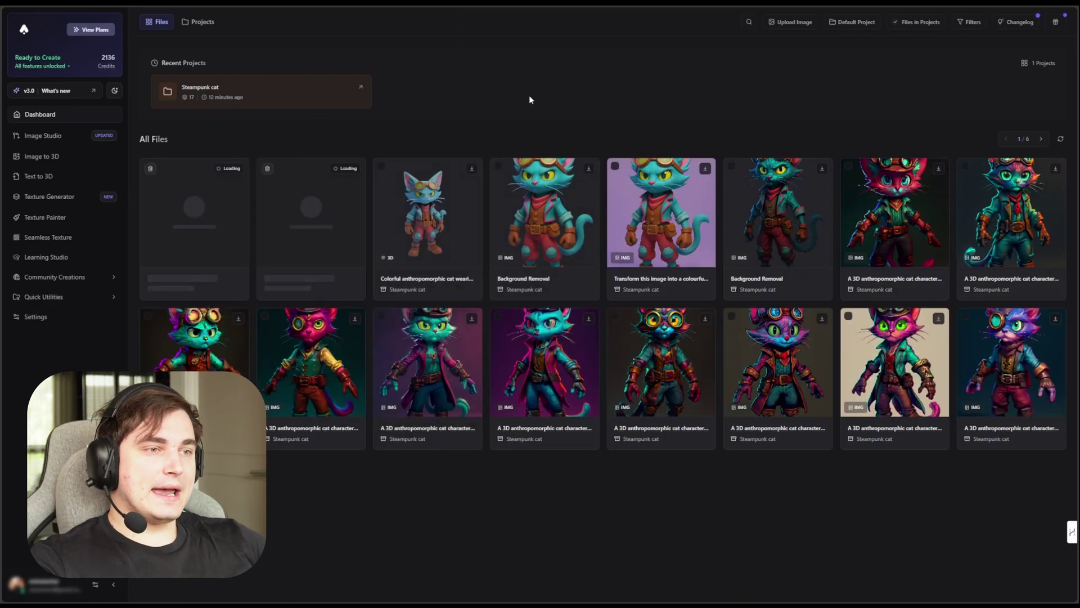
Open the finished goggled cat 3D model, then orbit and zoom to view its front and back.
left_click(444, 248)
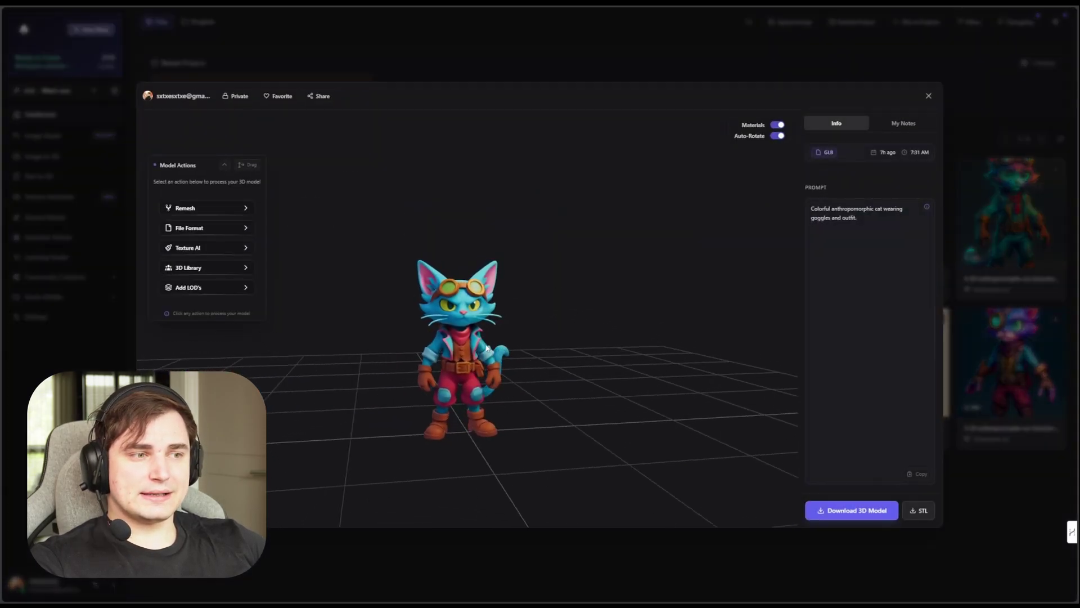
left_click_drag(436, 346, 469, 345)
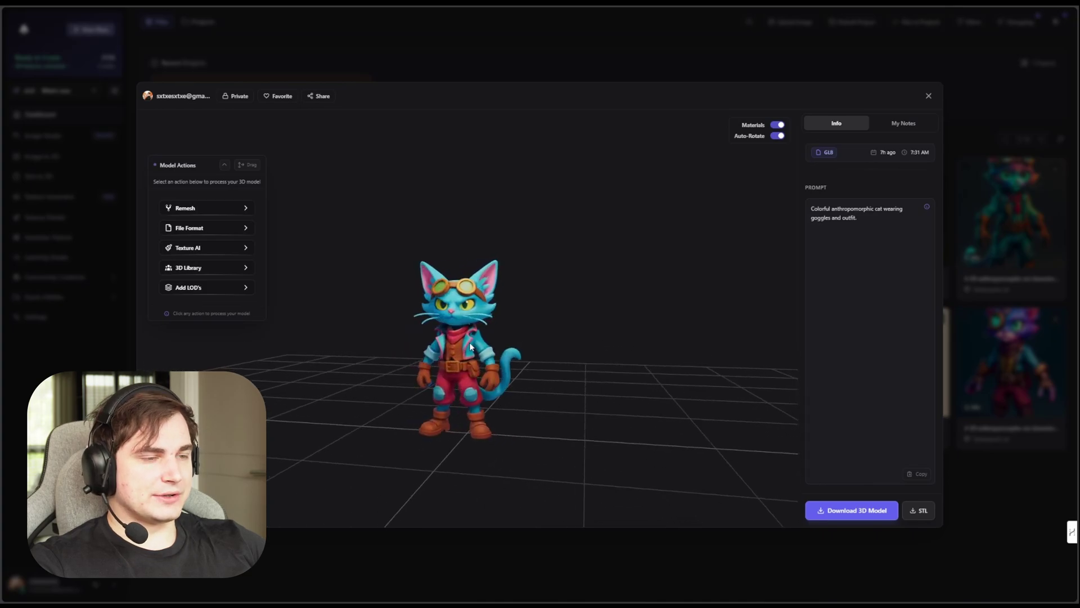
scroll(468, 360, "up", 3)
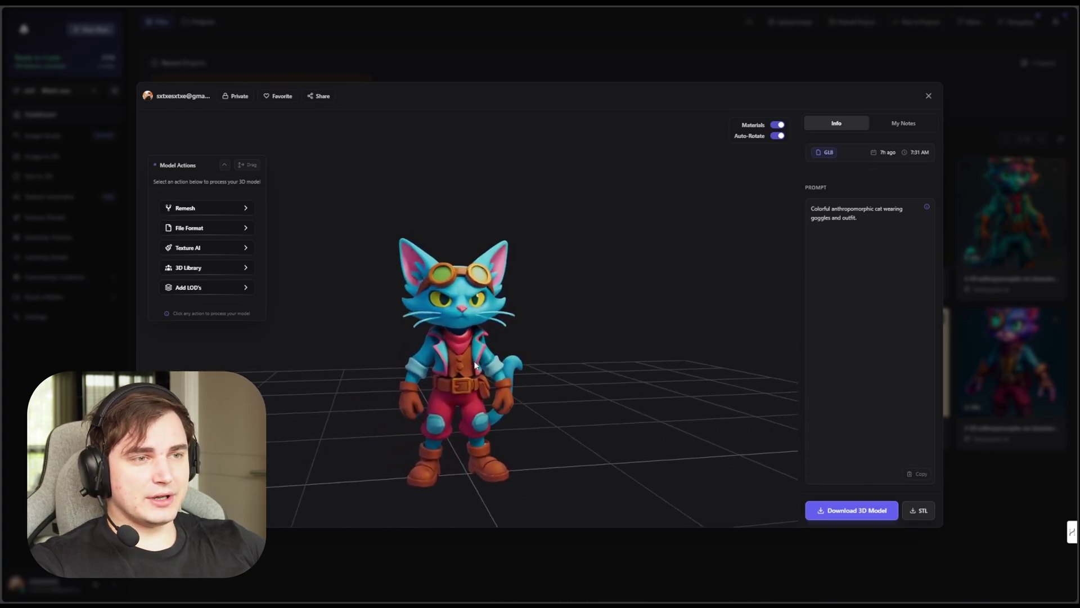
left_click_drag(455, 359, 381, 364)
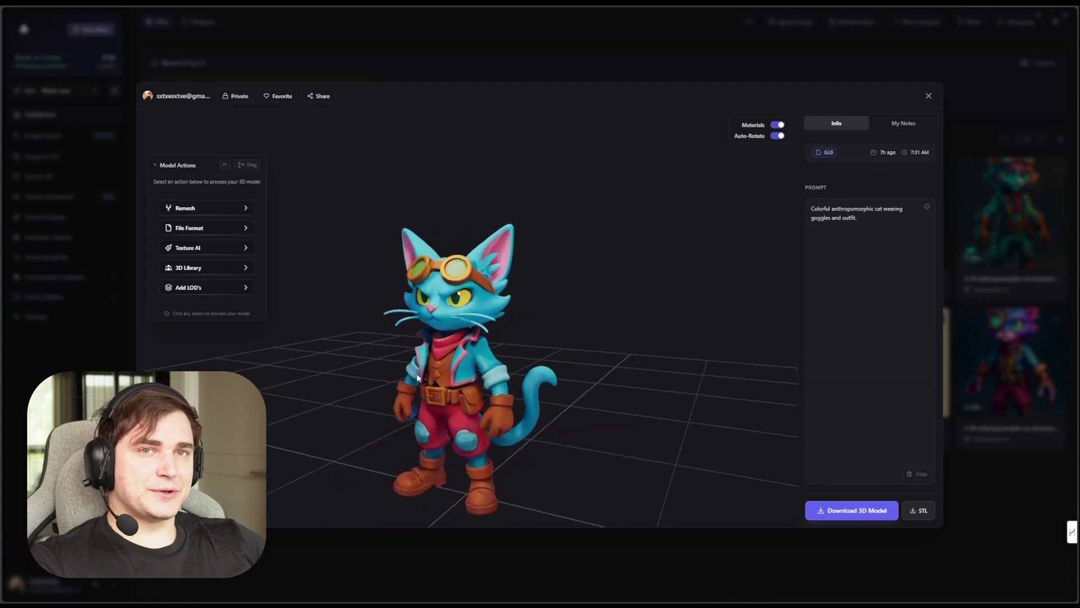
scroll(436, 348, "up", 5)
scroll(436, 347, "down", 6)
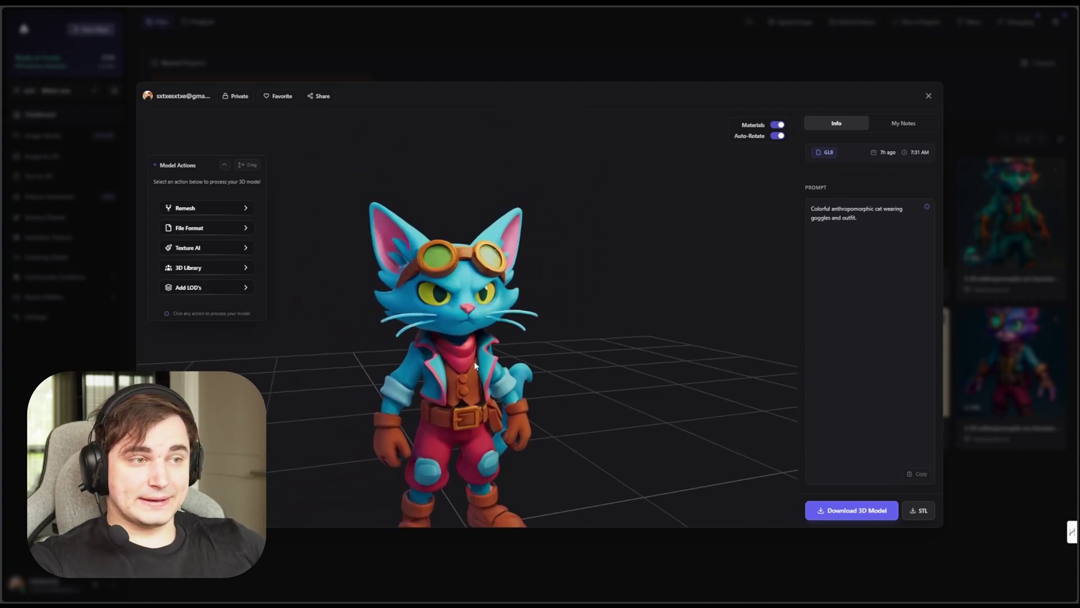
left_click_drag(420, 360, 528, 286)
scroll(551, 303, "up", 2)
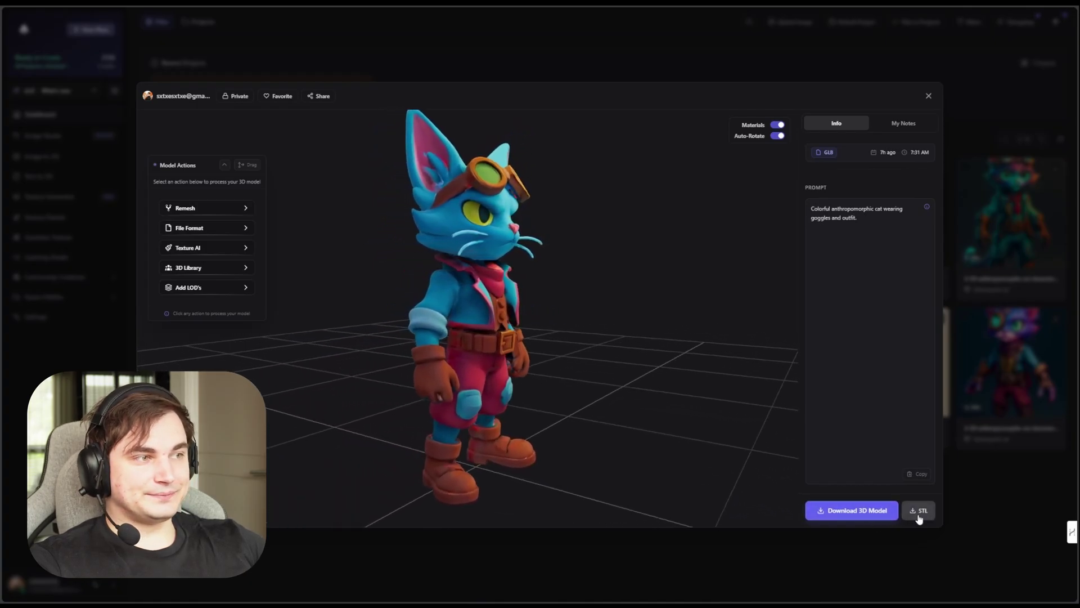
Stop Auto-Rotate and turn Materials off and back on to check the bare geometry.
left_click(777, 137)
left_click(778, 125)
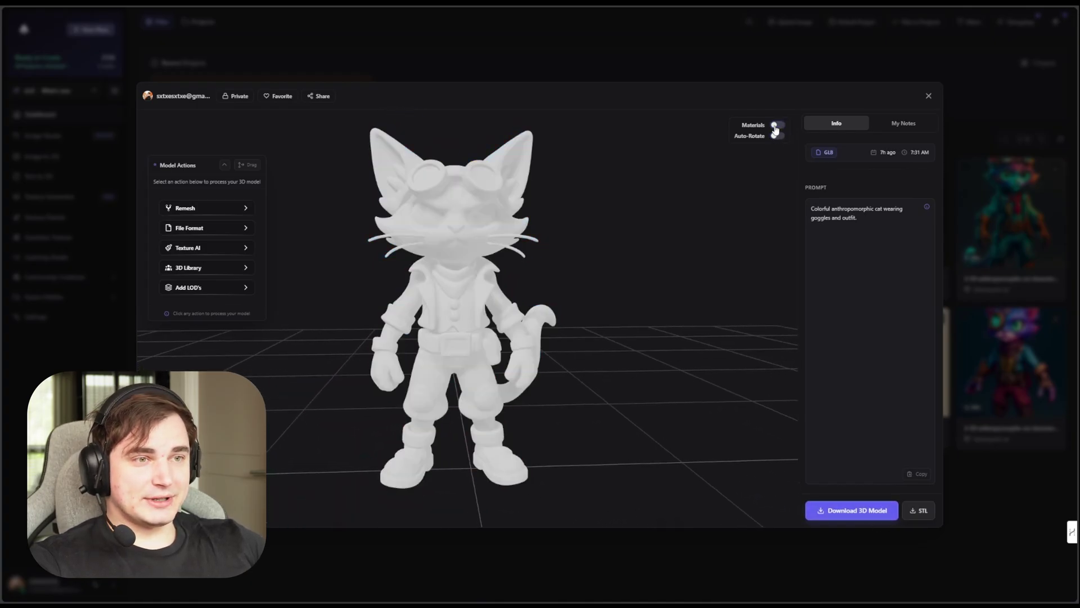
left_click(776, 126)
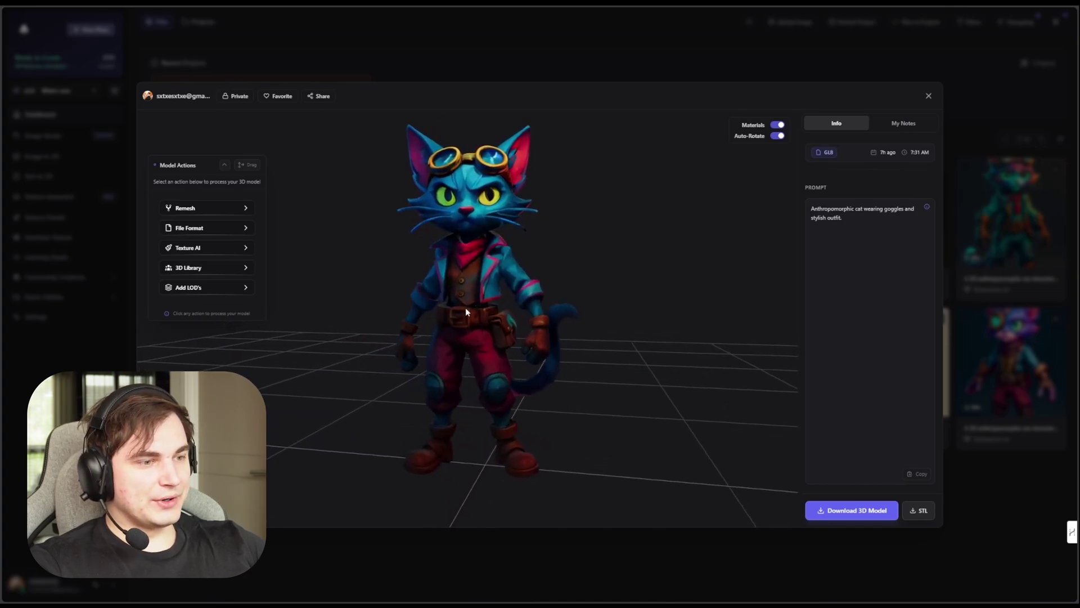
Orbit and zoom the blue cat and the red jacketed cat models, then close the viewer.
scroll(604, 309, "up", 3)
left_click_drag(605, 313, 582, 287)
scroll(510, 260, "up", 3)
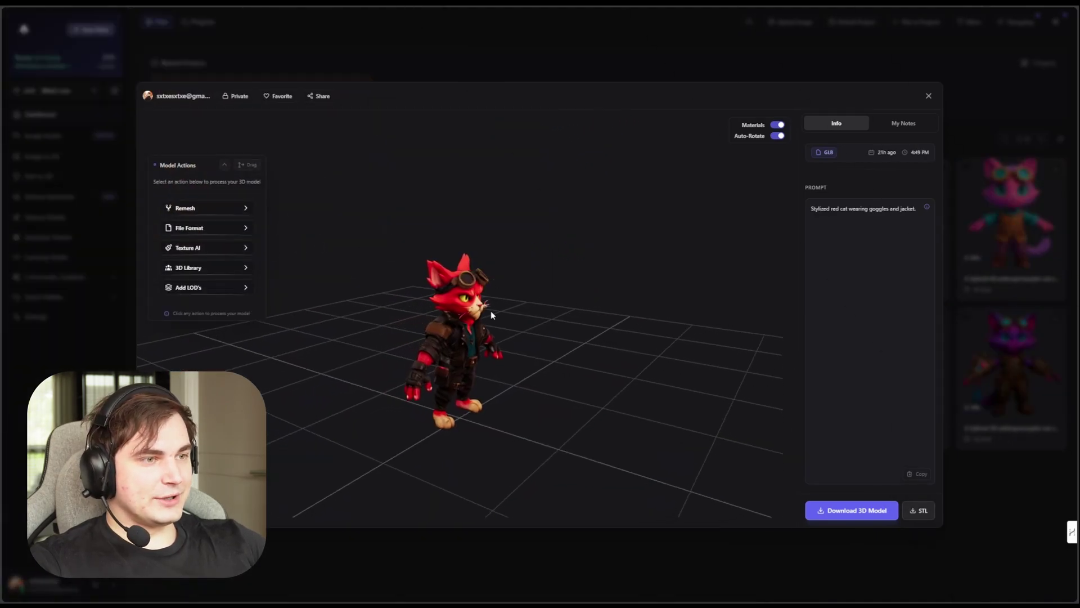
left_click_drag(492, 309, 393, 306)
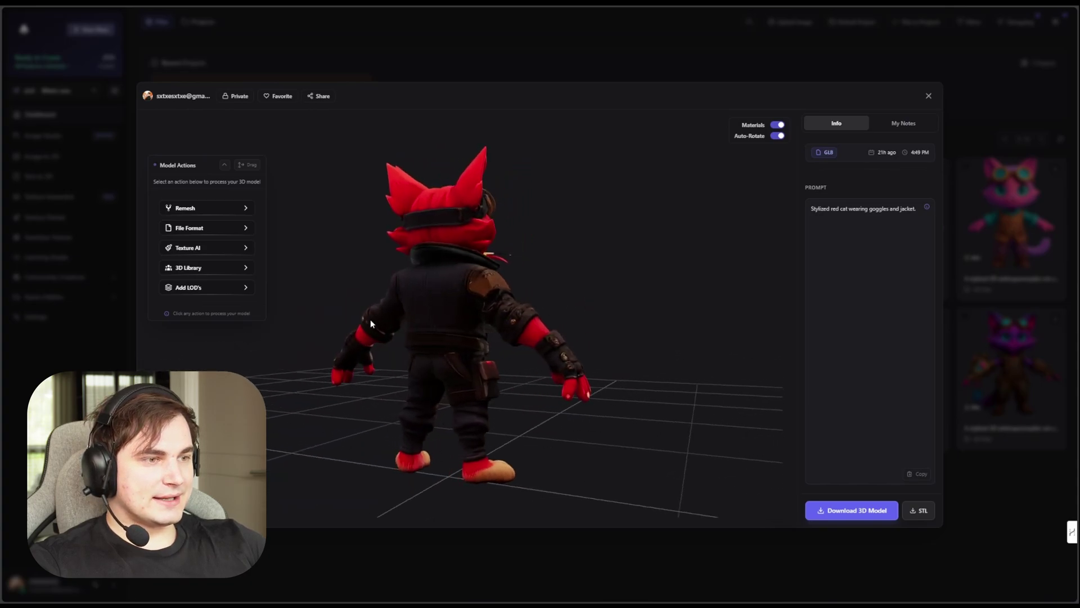
left_click_drag(566, 312, 469, 317)
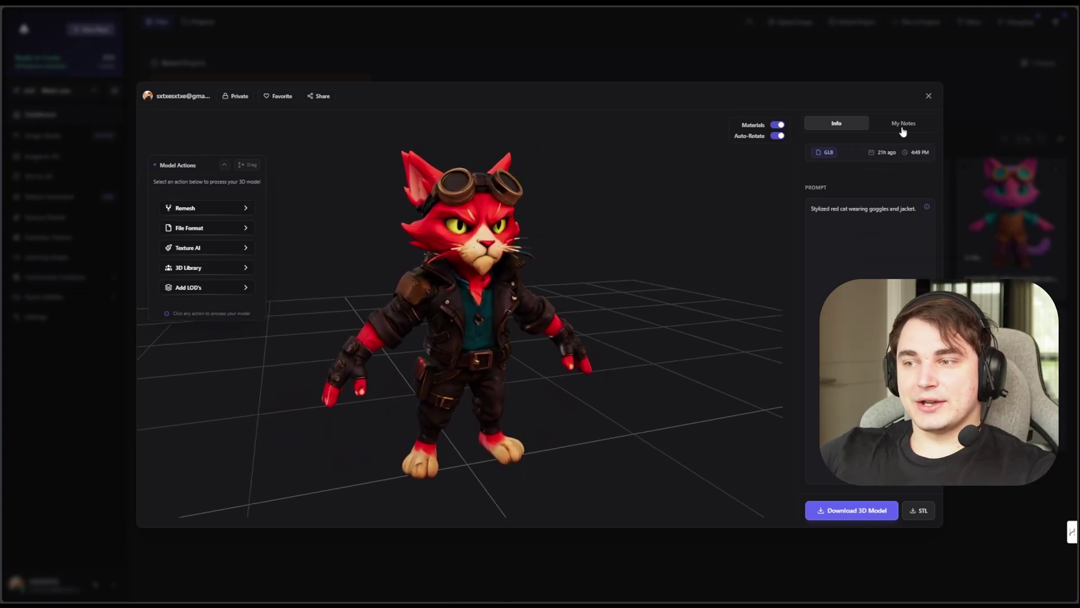
left_click(929, 96)
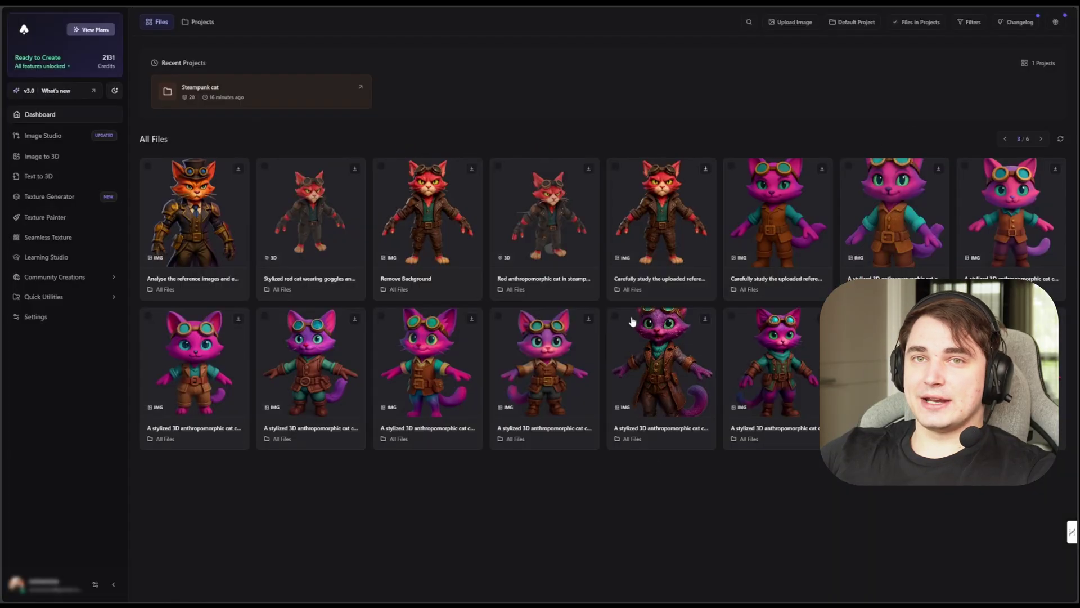
Step from the red cat image to its 3D model, orbit it to inspect the coat tails, then close it.
left_click(673, 242)
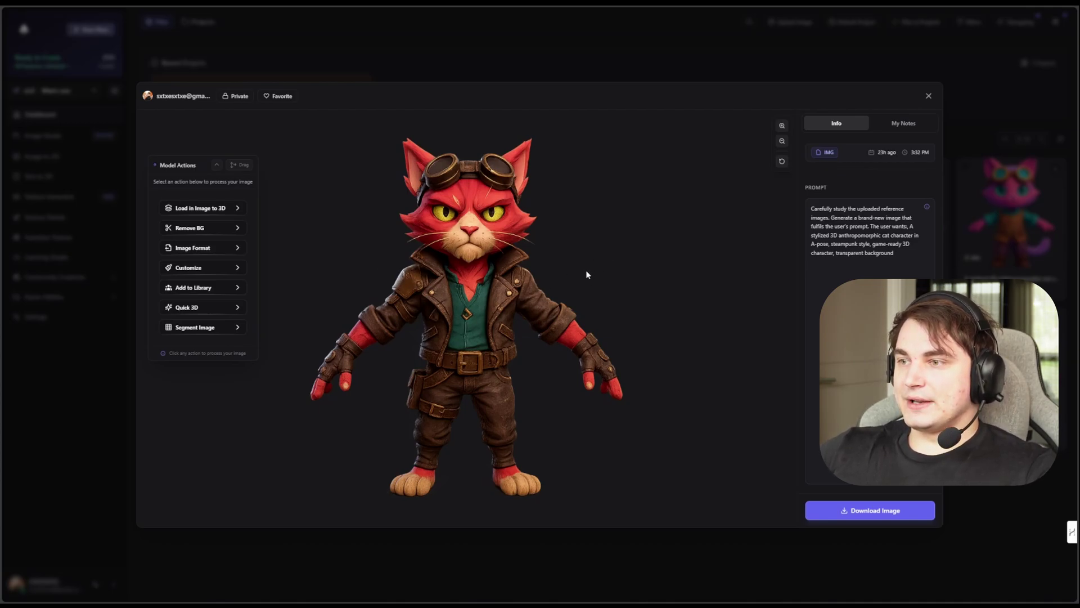
key("Right")
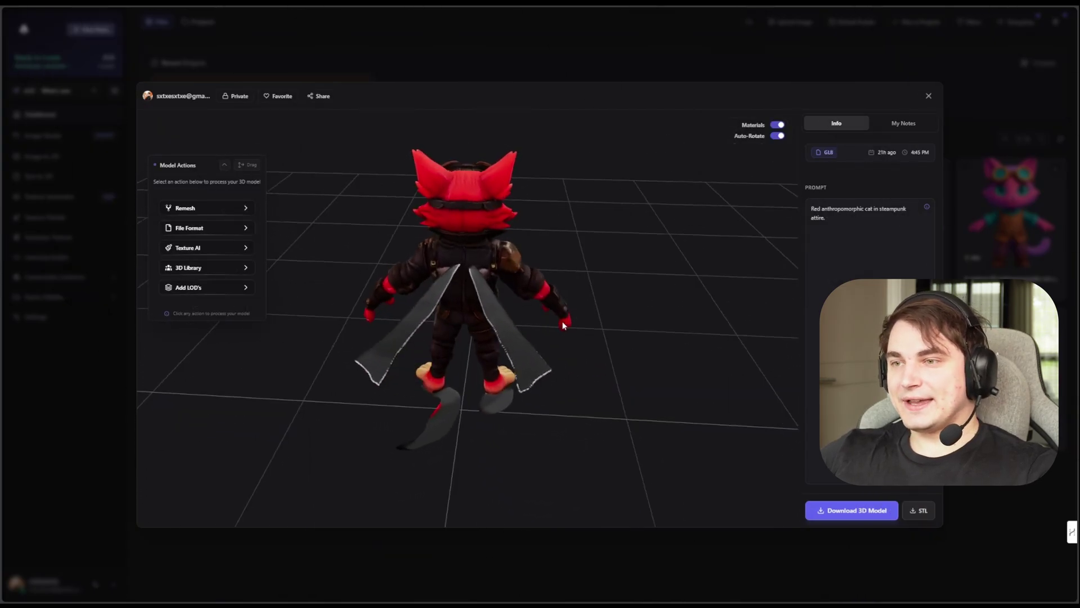
left_click_drag(563, 325, 428, 415)
scroll(515, 315, "up", 2)
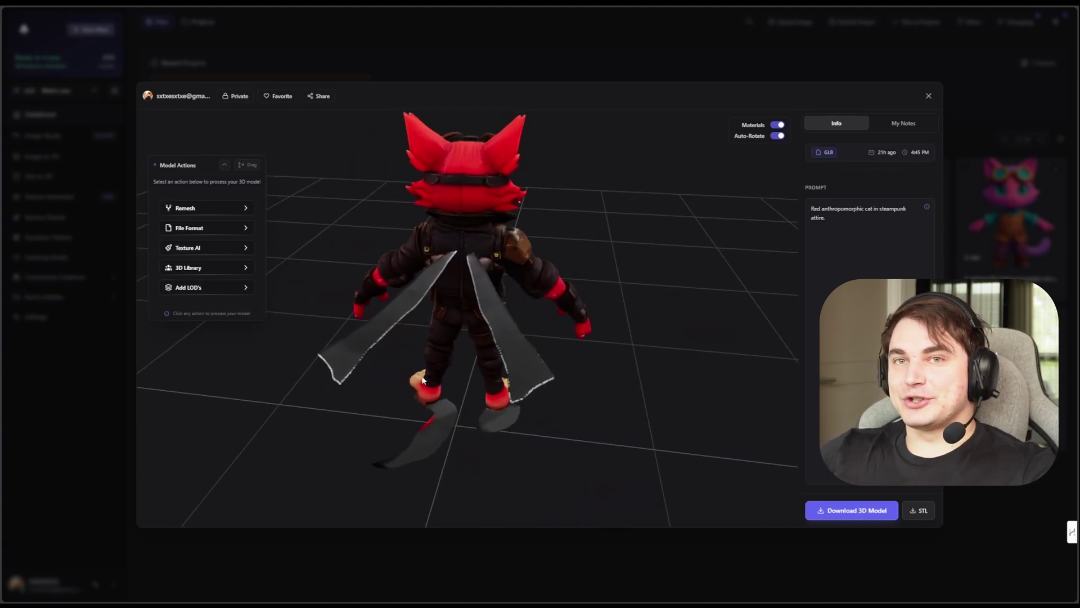
key("Escape")
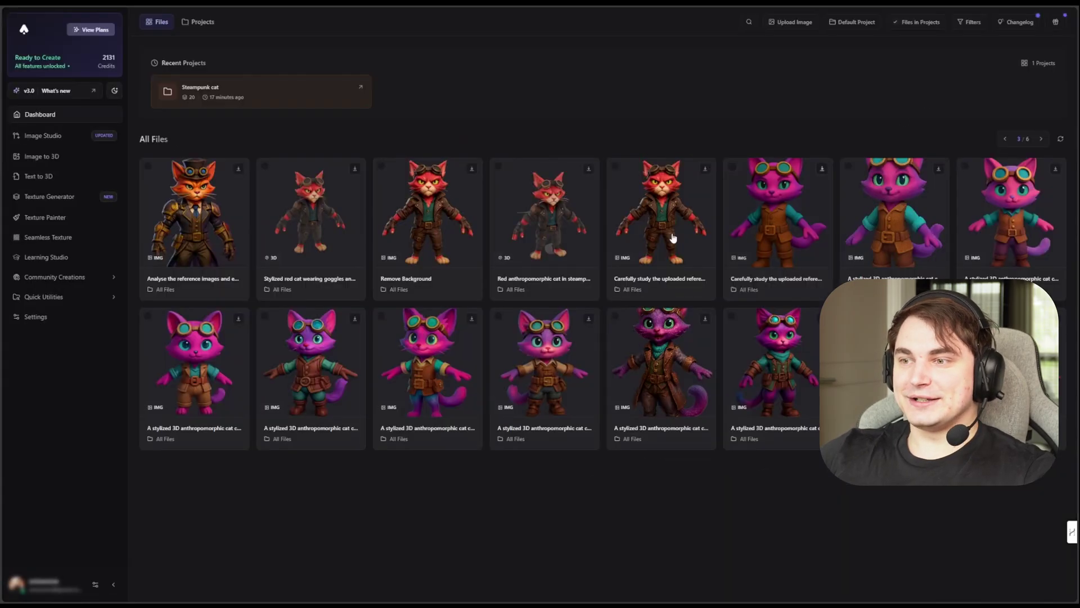
Preview the red cat image briefly, then open the stylized red cat 3D model.
mouse_move(659, 239)
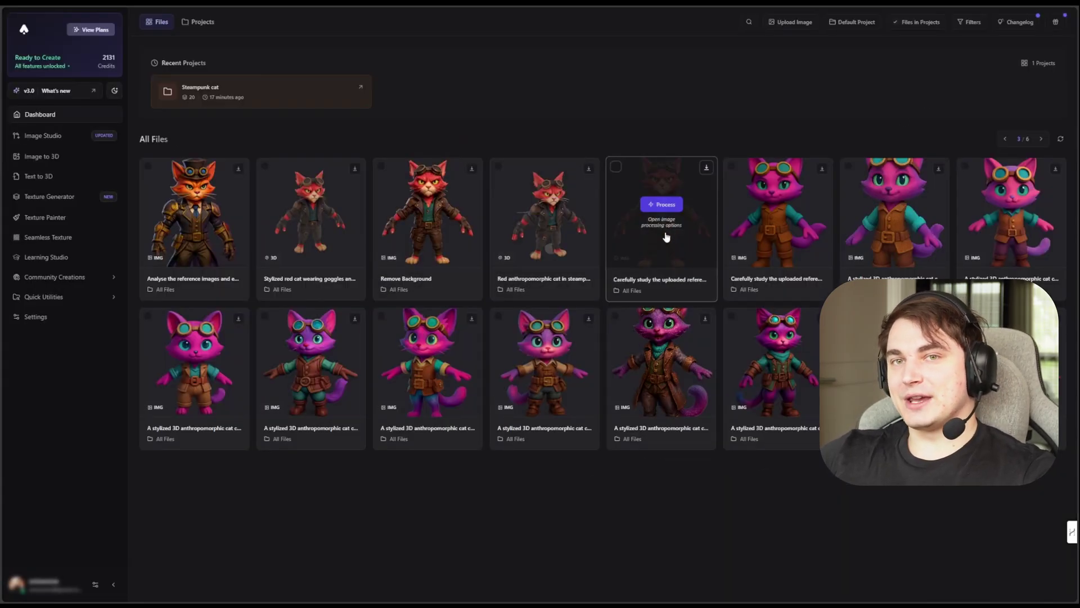
left_click(384, 248)
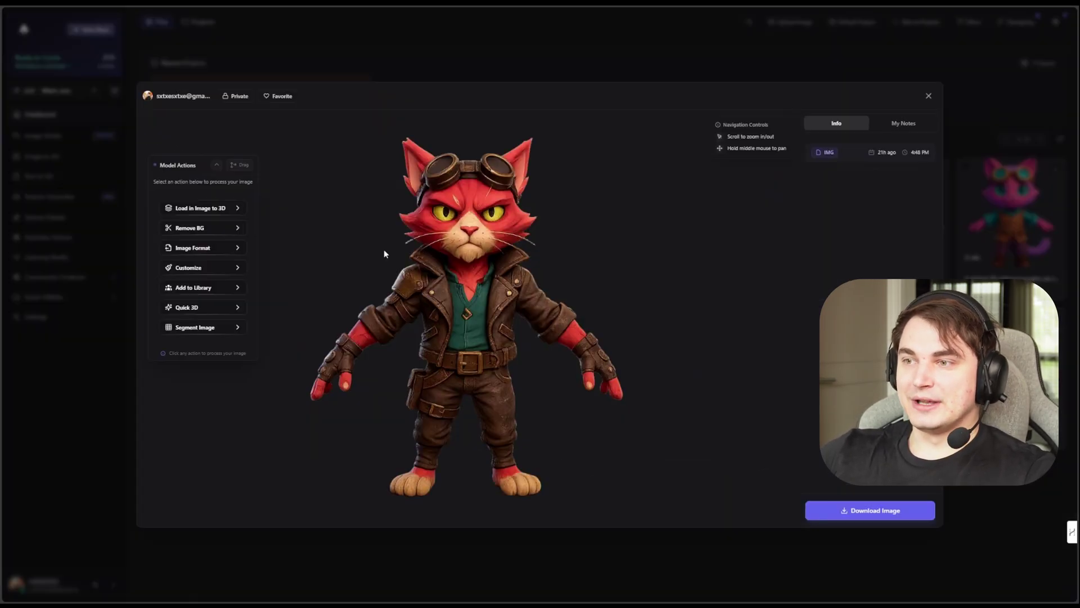
left_click(902, 103)
left_click(327, 248)
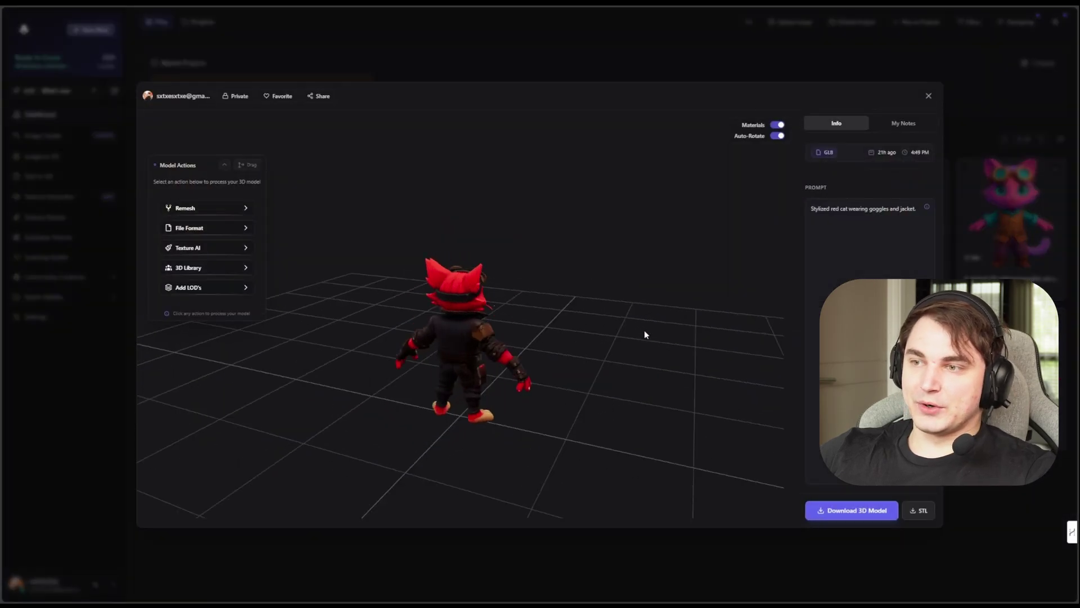